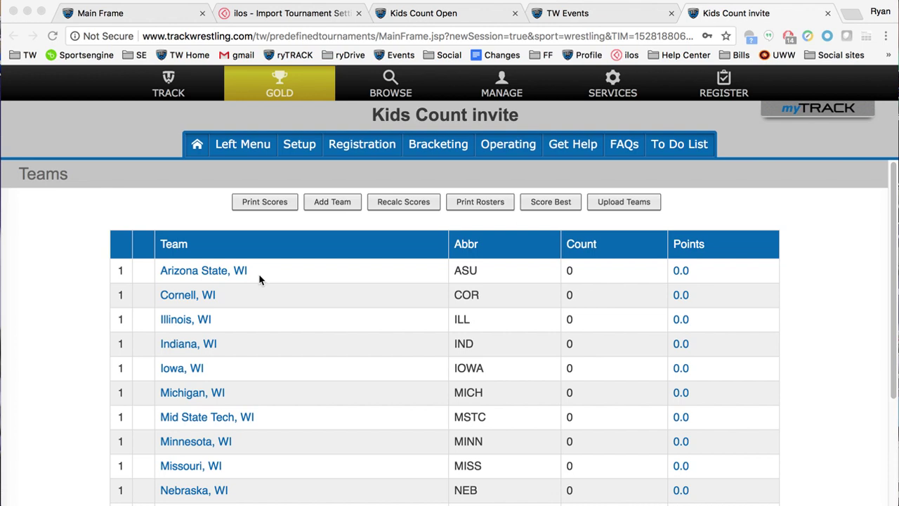
Go to the Tournament Settings form for the Kids Count invite from the Setup menu
left_click(304, 153)
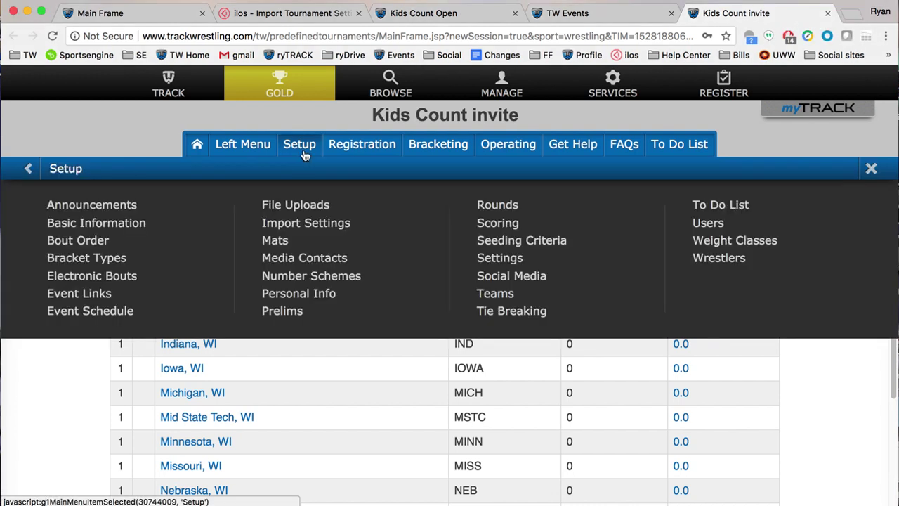
left_click(502, 258)
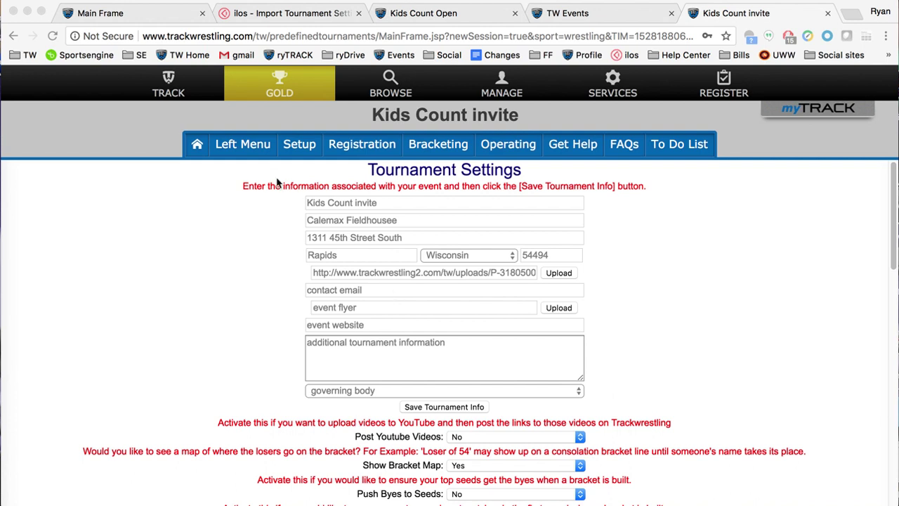
Append '!!' to the tournament name so it reads 'Kids Count invite!!!!' and save the tournament info
left_click_drag(269, 177, 548, 397)
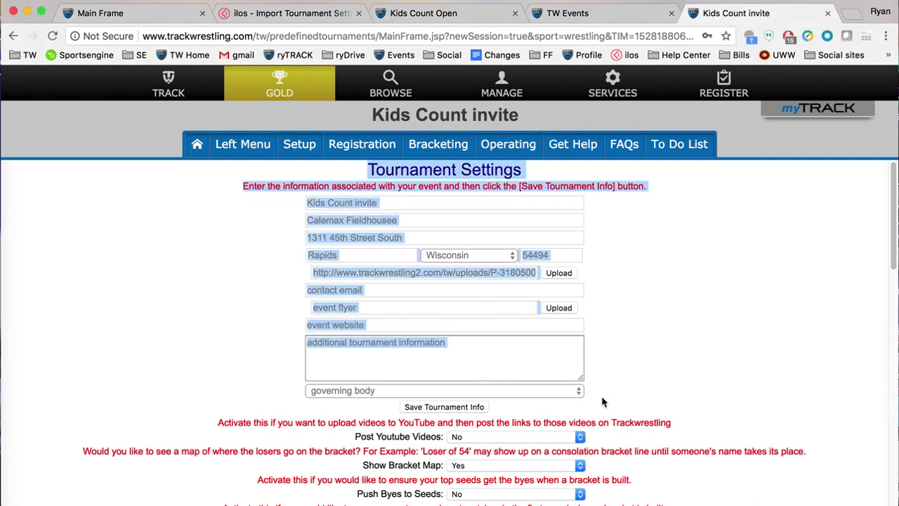
left_click(619, 396)
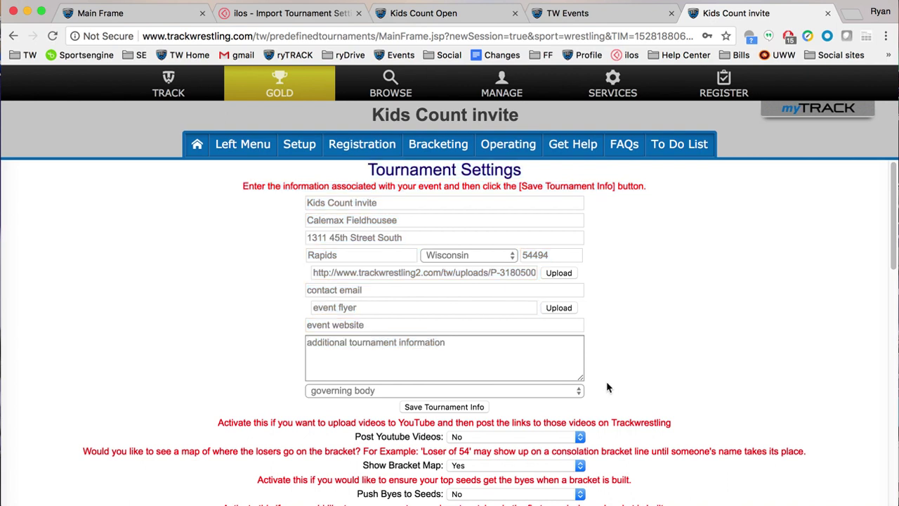
left_click(379, 203)
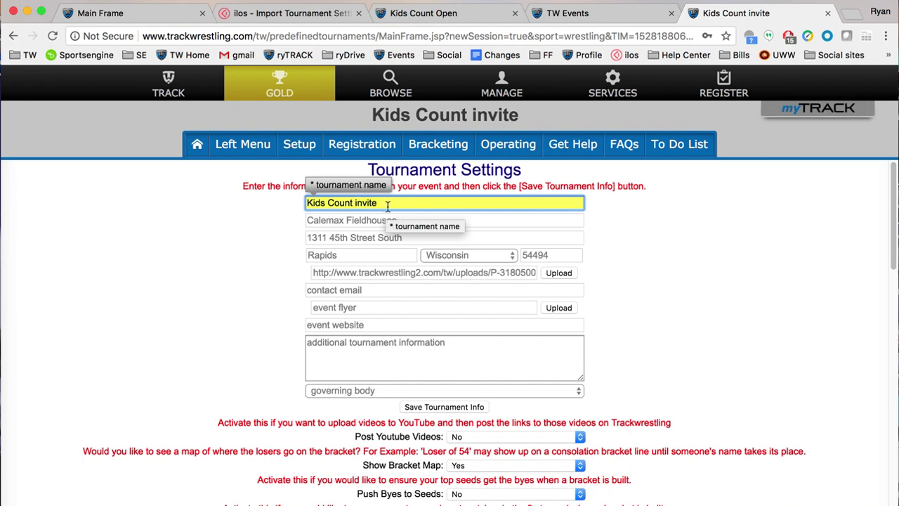
type("!!!!")
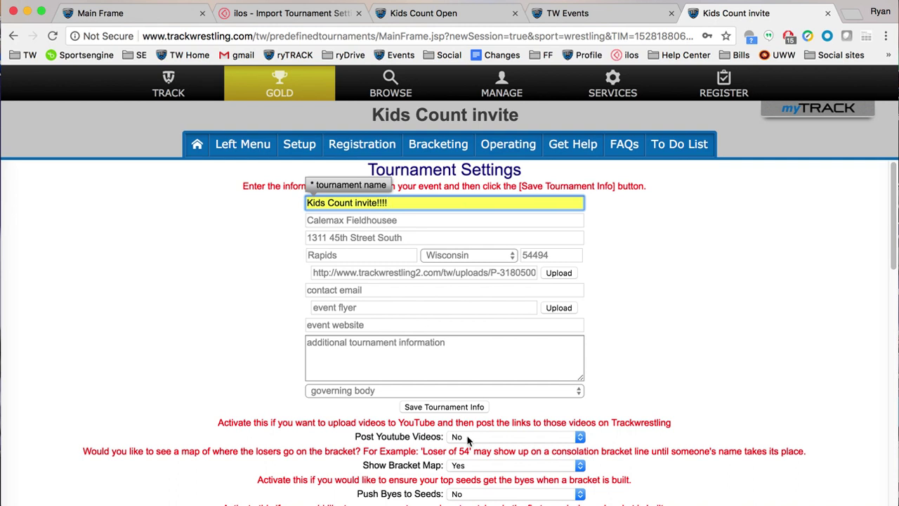
left_click(443, 409)
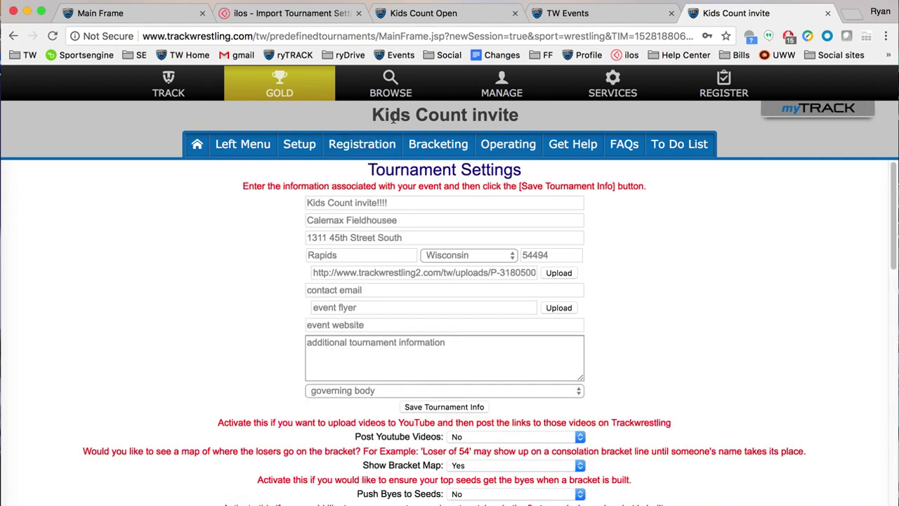
left_click_drag(375, 113, 517, 113)
left_click(525, 114)
Reload the page and check the header title for the exclamation marks
right_click(127, 130)
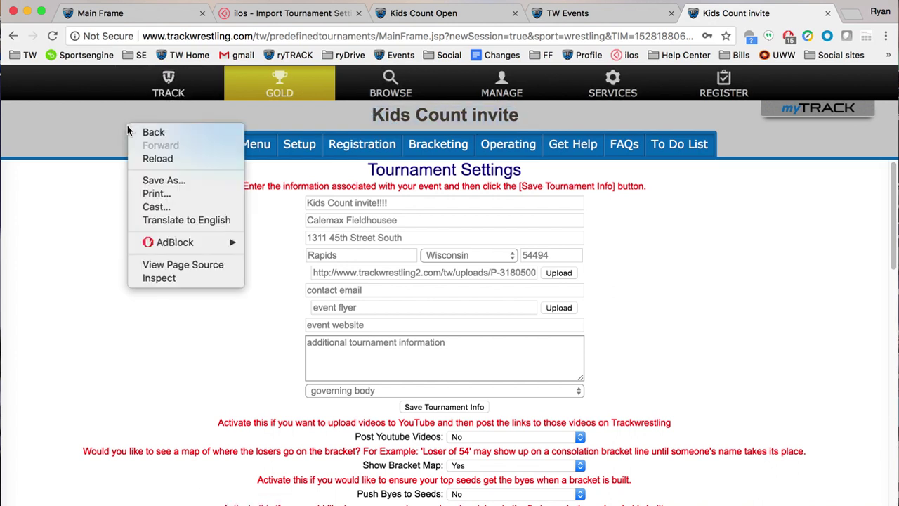
left_click(180, 163)
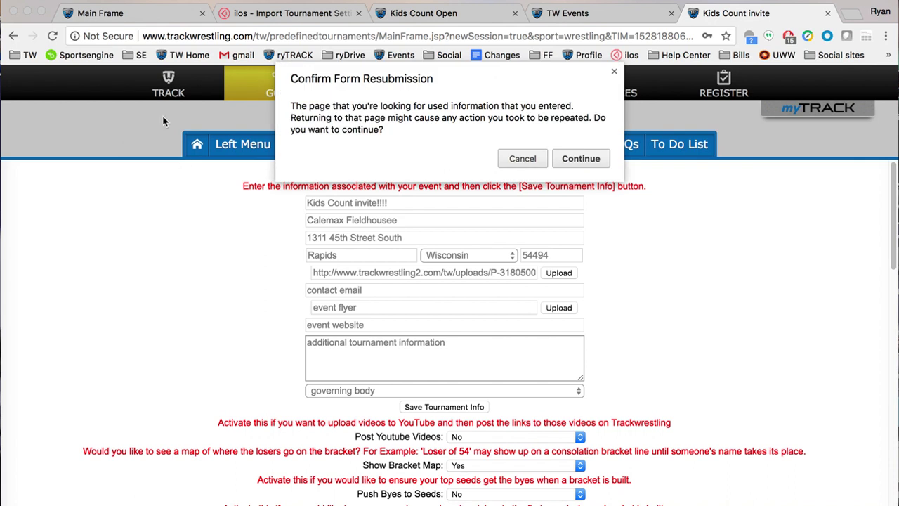
left_click(584, 158)
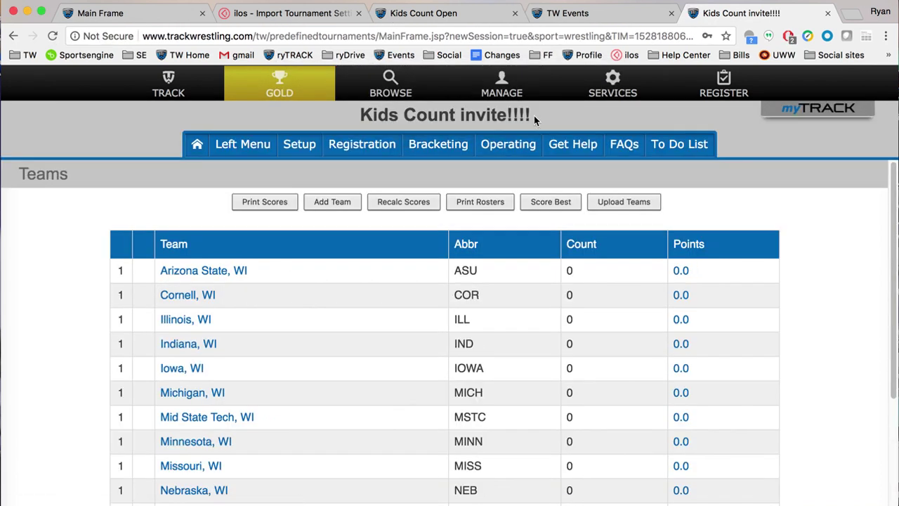
left_click_drag(534, 116, 508, 116)
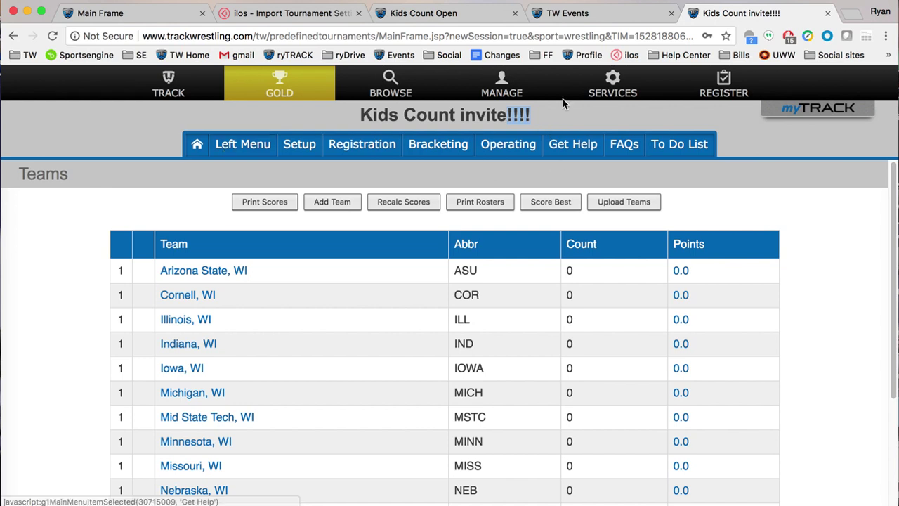
Remove the exclamation marks from the tournament name in Settings and save the tournament info
left_click(299, 145)
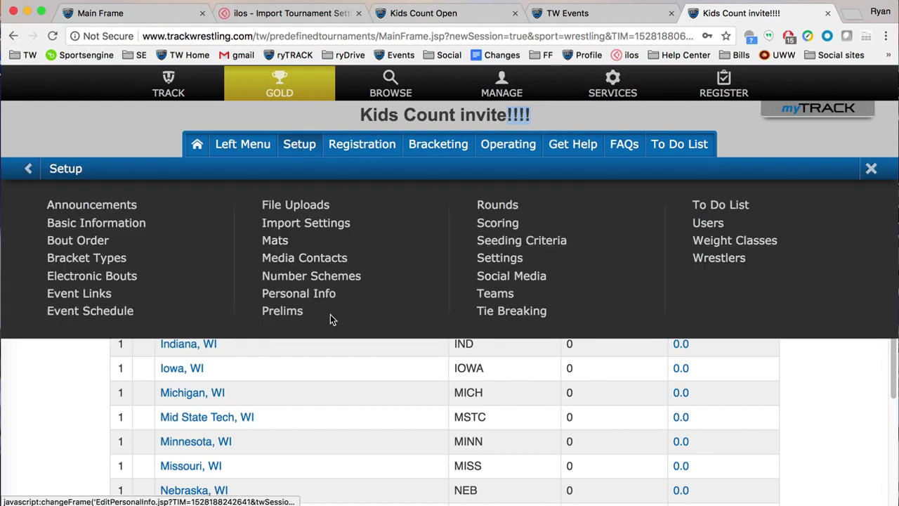
left_click(512, 264)
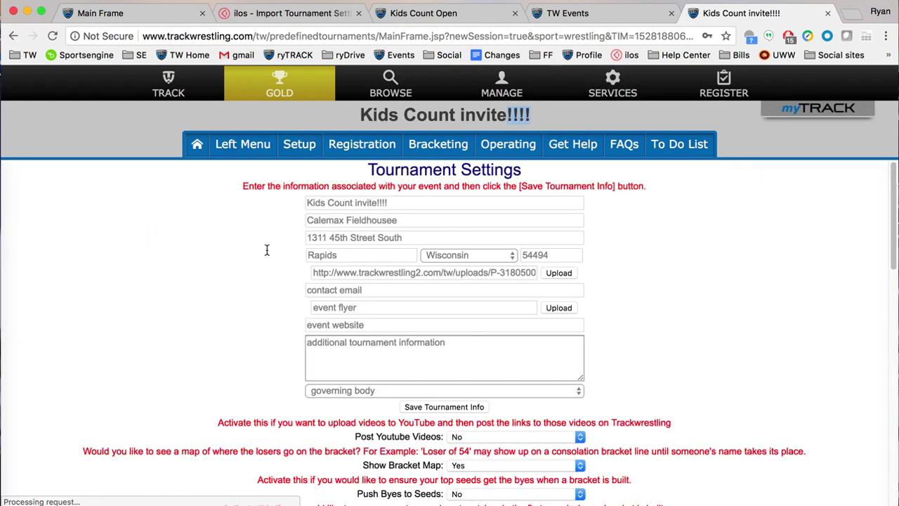
left_click(406, 202)
key("BackSpace")
key("BackSpace")
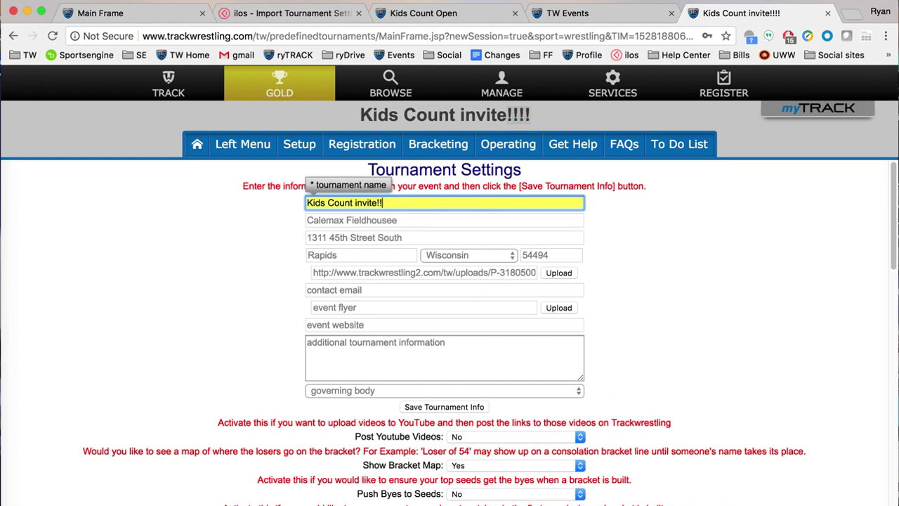
left_click(461, 409)
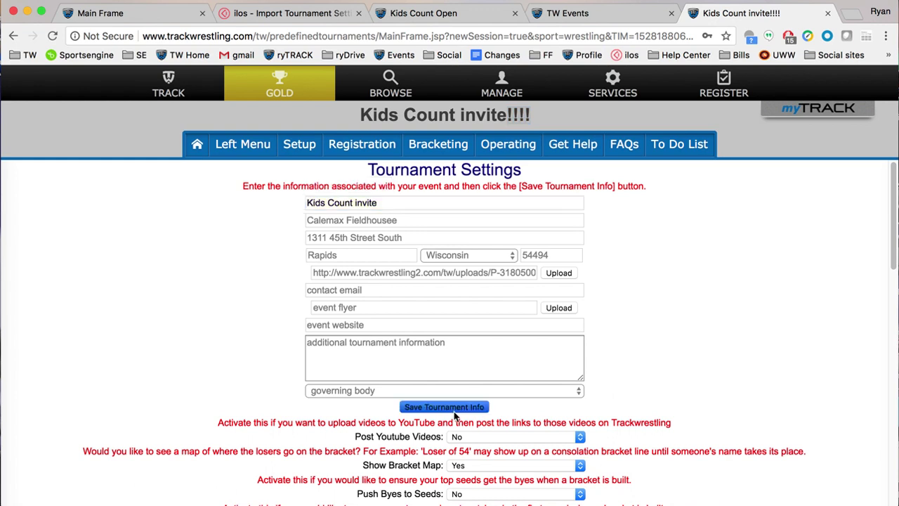
Reload the page so the header shows 'Kids Count invite'
right_click(132, 120)
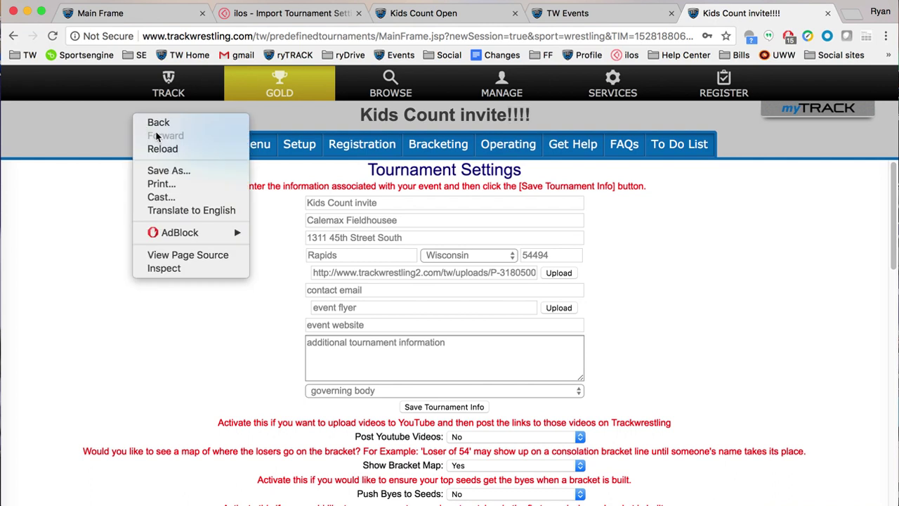
left_click(172, 147)
left_click(560, 165)
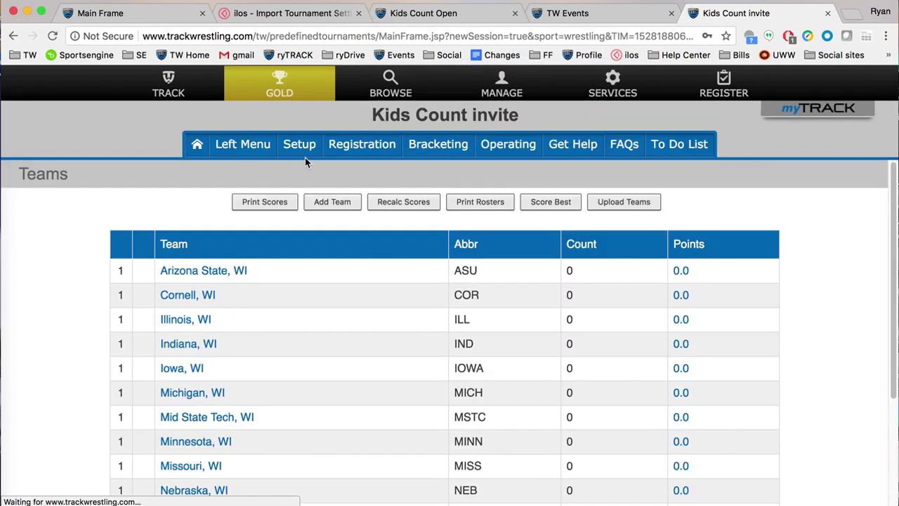
left_click(299, 149)
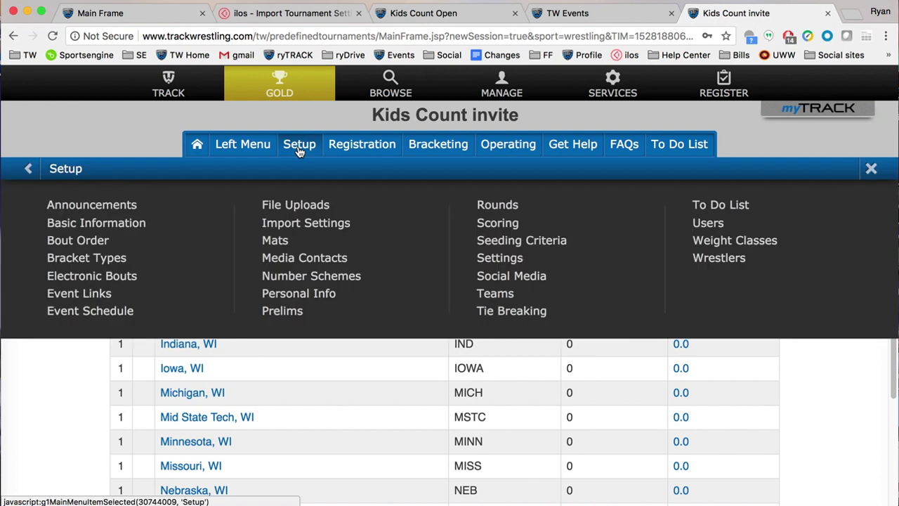
Correct the facility name to 'Calemax Fieldhouse' by deleting the extra trailing 'e'
left_click(510, 261)
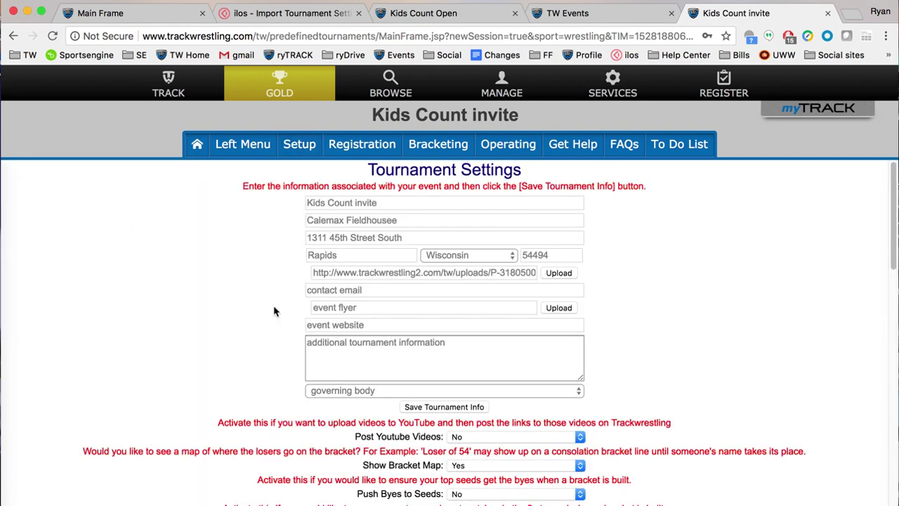
scroll(274, 312, "down", 1)
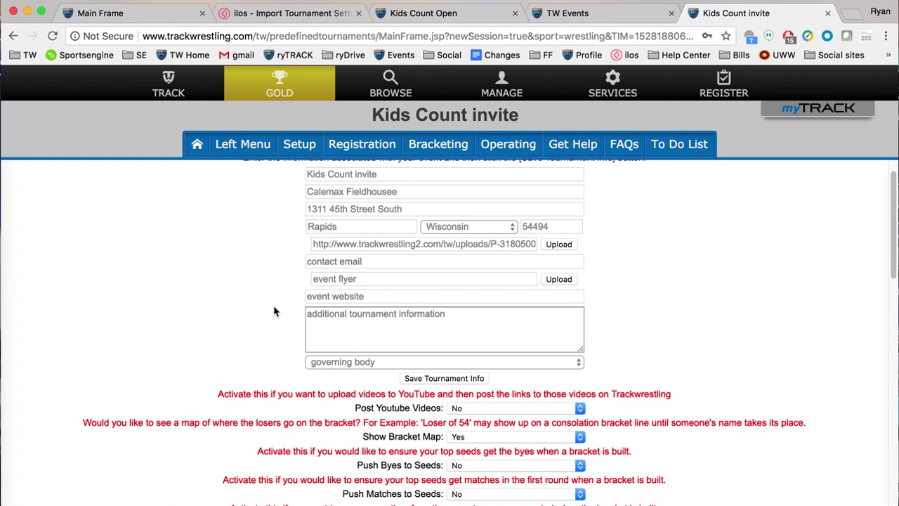
scroll(390, 209, "up", 1)
left_click(411, 219)
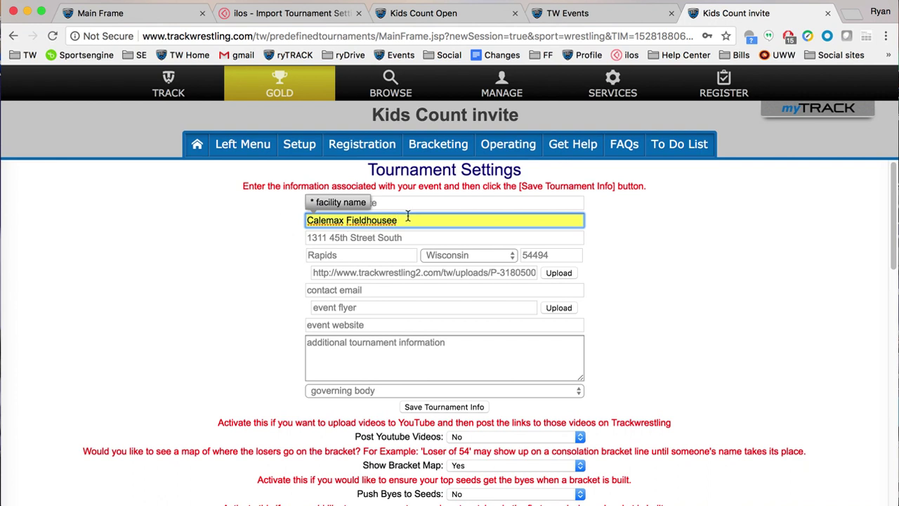
key("BackSpace")
Move through the address and city fields to the event logo URL and start a logo upload
left_click(373, 237)
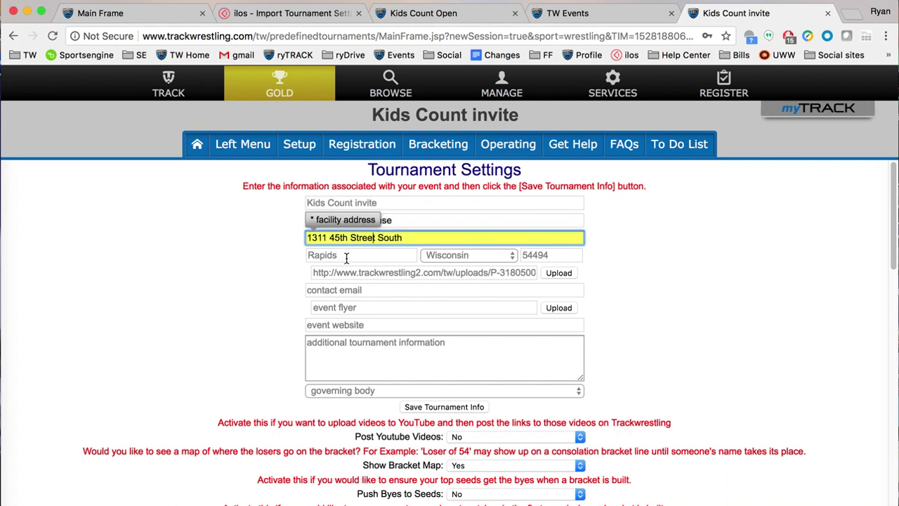
left_click(347, 256)
left_click(474, 271)
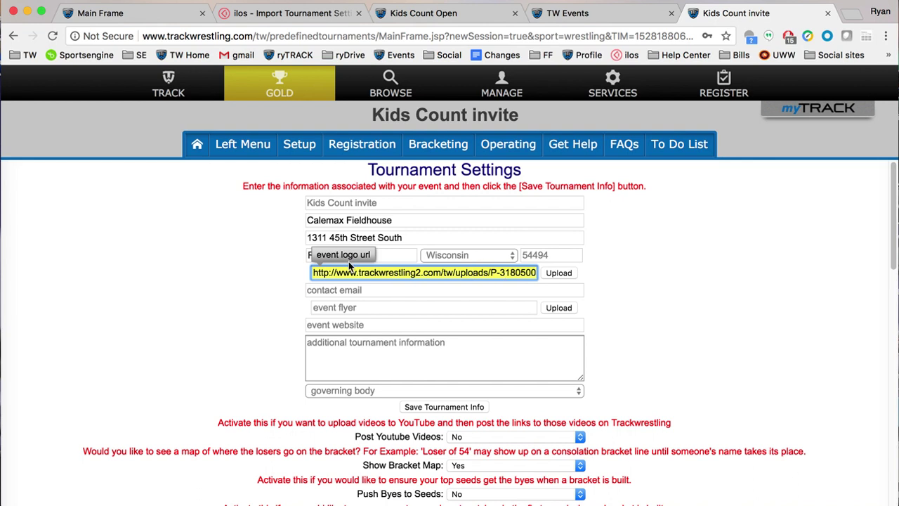
left_click(559, 273)
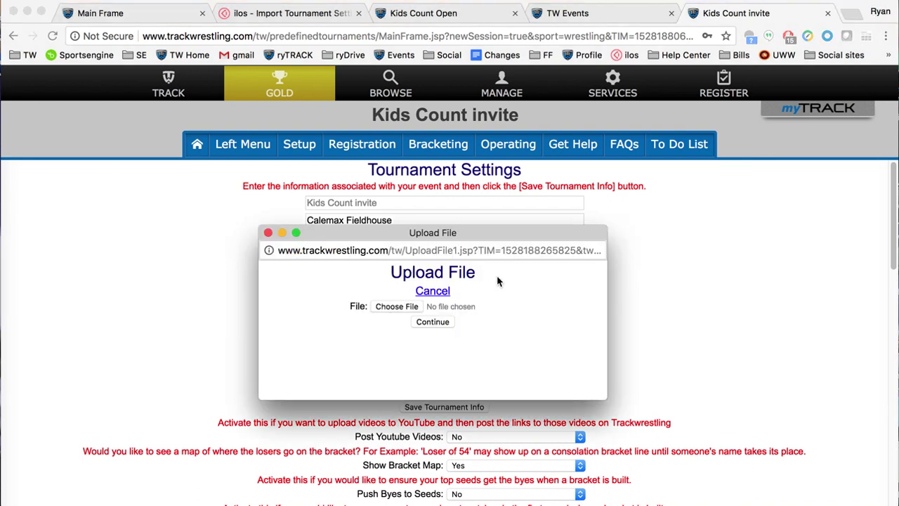
Upload the RysTWlogo file from the Desktop as the event logo
left_click(412, 306)
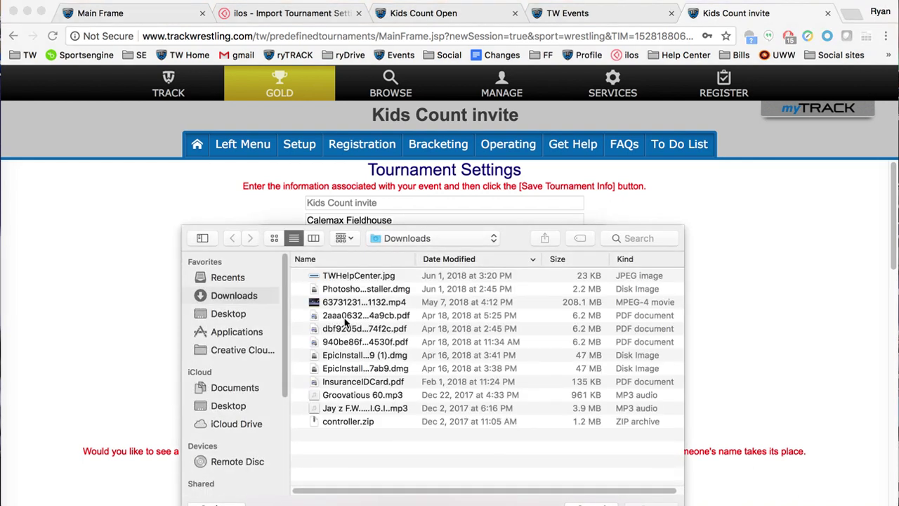
left_click(243, 317)
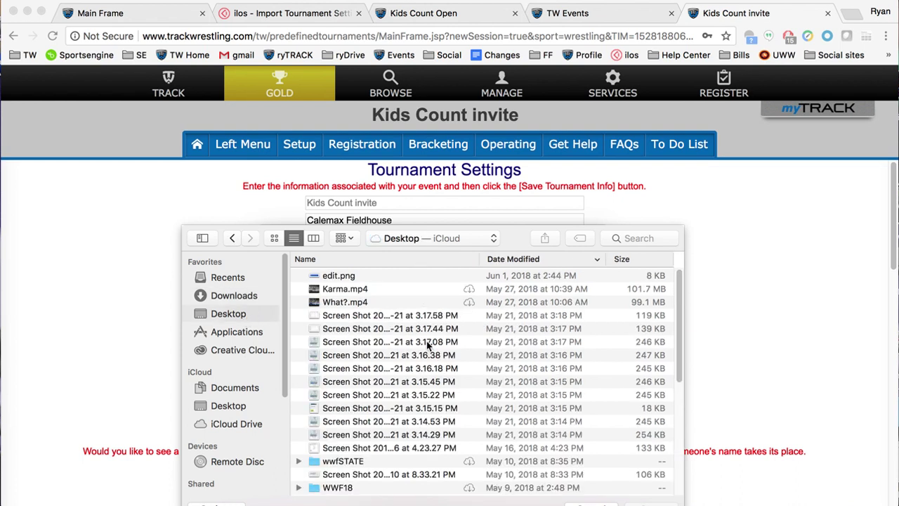
scroll(425, 420, "down", 10)
left_click(350, 478)
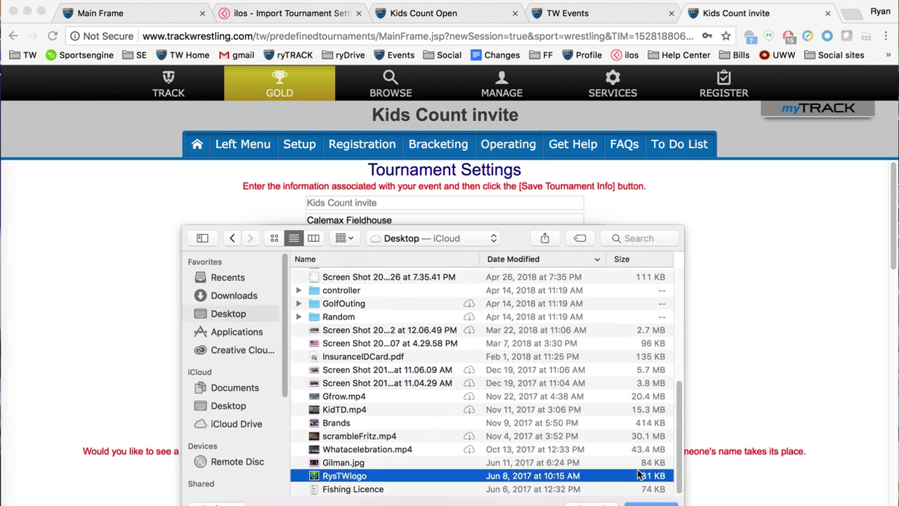
right_click(638, 475)
left_click(592, 477)
double_click(591, 477)
left_click(433, 321)
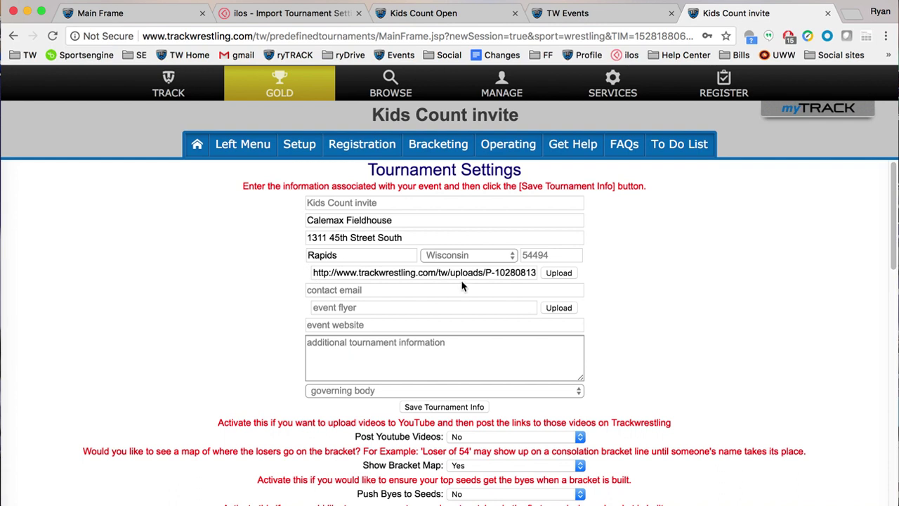
Save the tournament info with the new logo, reload, and reopen Tournament Settings
left_click(351, 290)
left_click(235, 288)
left_click(436, 406)
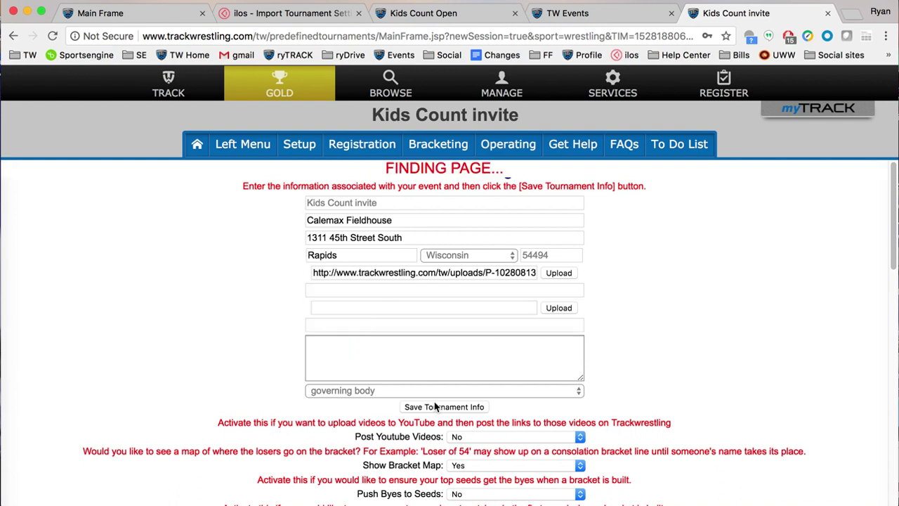
right_click(137, 133)
left_click(174, 166)
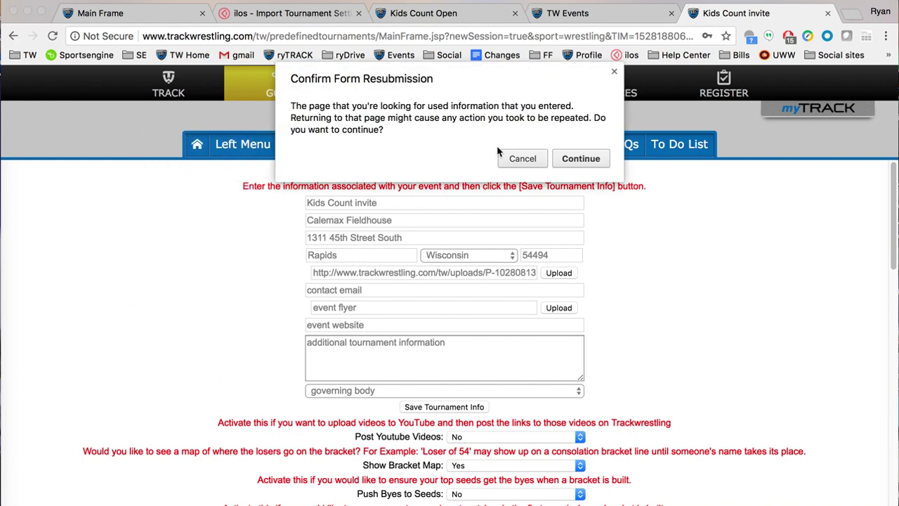
left_click(580, 159)
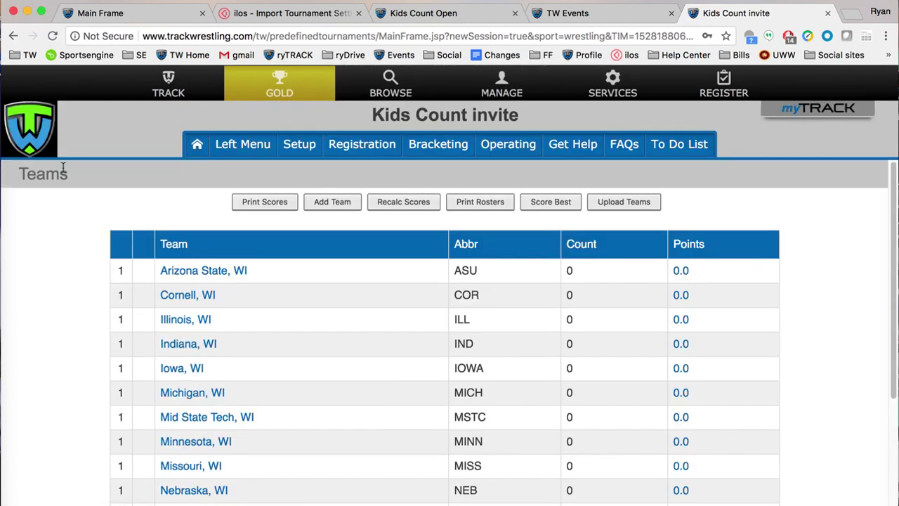
mouse_move(299, 144)
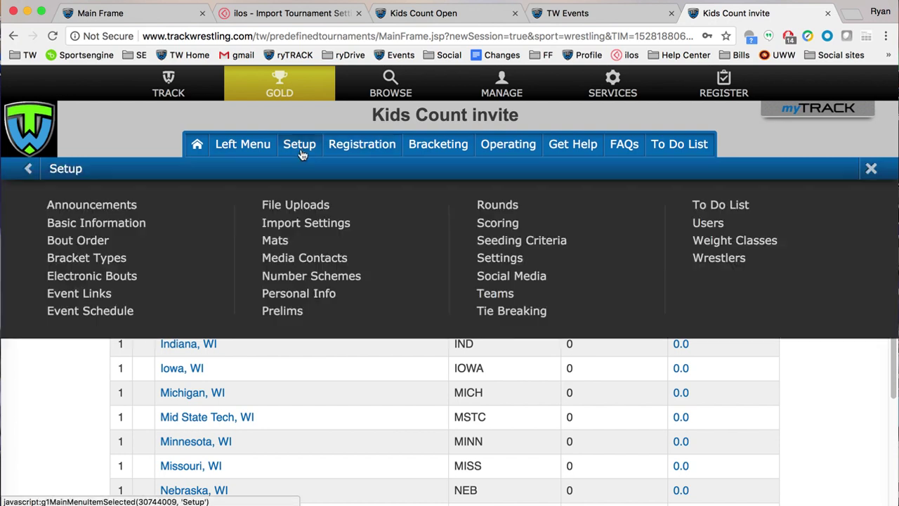
left_click(497, 262)
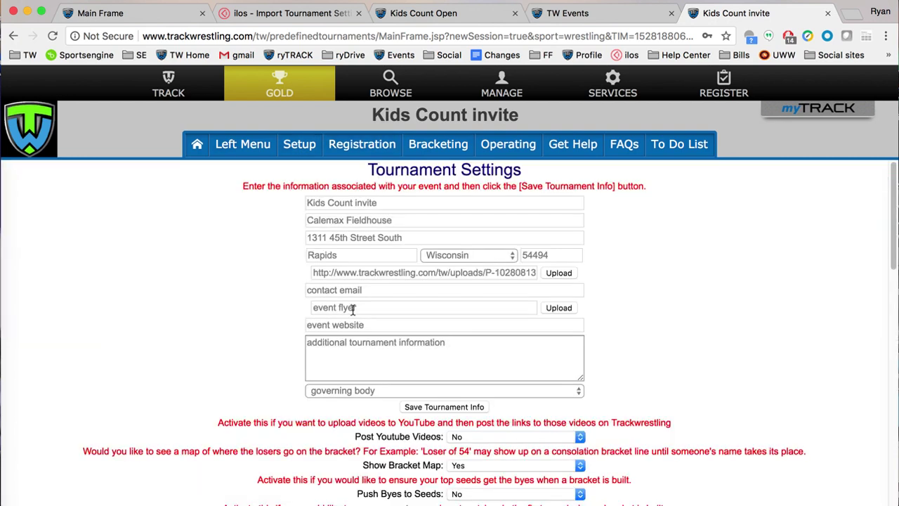
Click into the contact email field and dismiss its autofill suggestions without entering anything
left_click(378, 290)
left_click(274, 293)
left_click(346, 288)
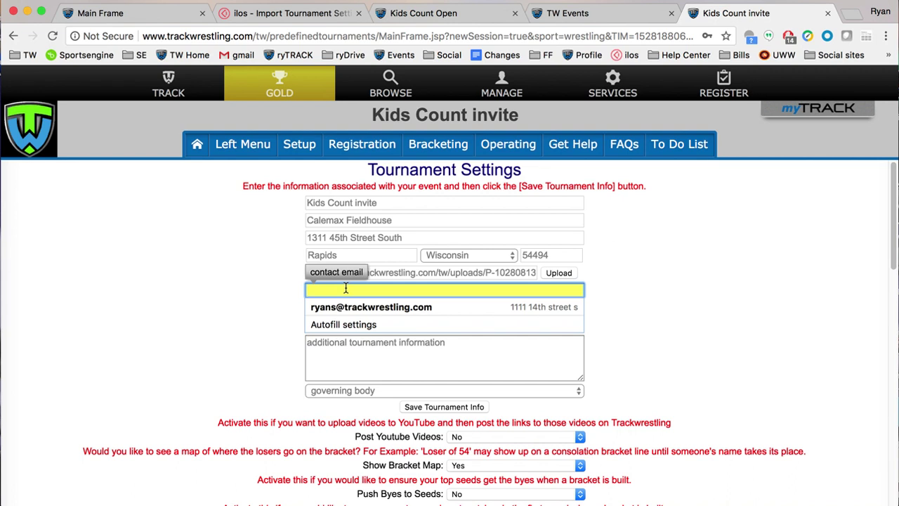
left_click(271, 312)
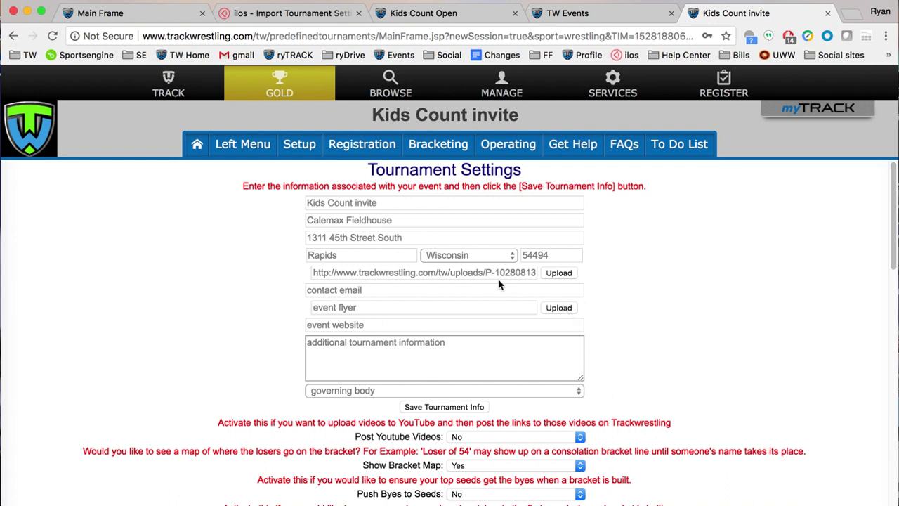
Leave the logo URL and event website fields empty and expand the governing body list
left_click(426, 274)
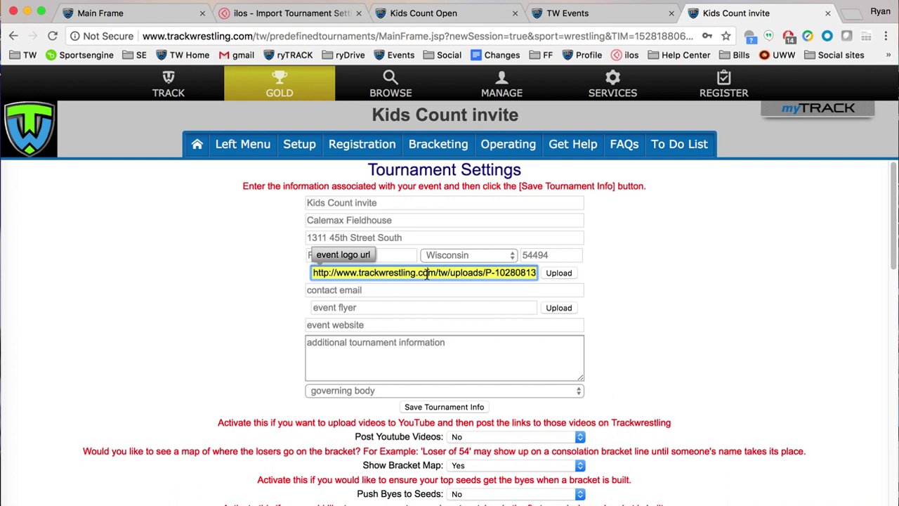
left_click(379, 328)
left_click(236, 333)
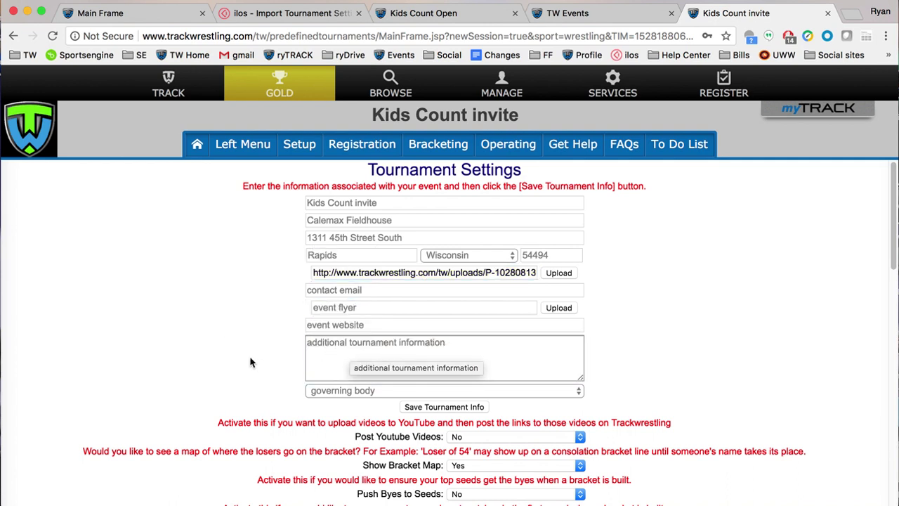
scroll(251, 361, "down", 1)
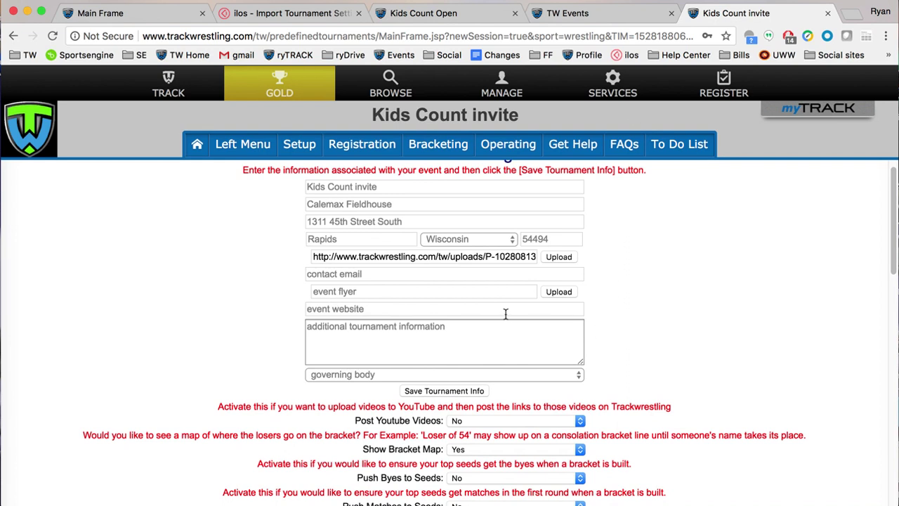
left_click(423, 374)
Close the governing body list without choosing one and save the tournament info
scroll(402, 470, "down", 15)
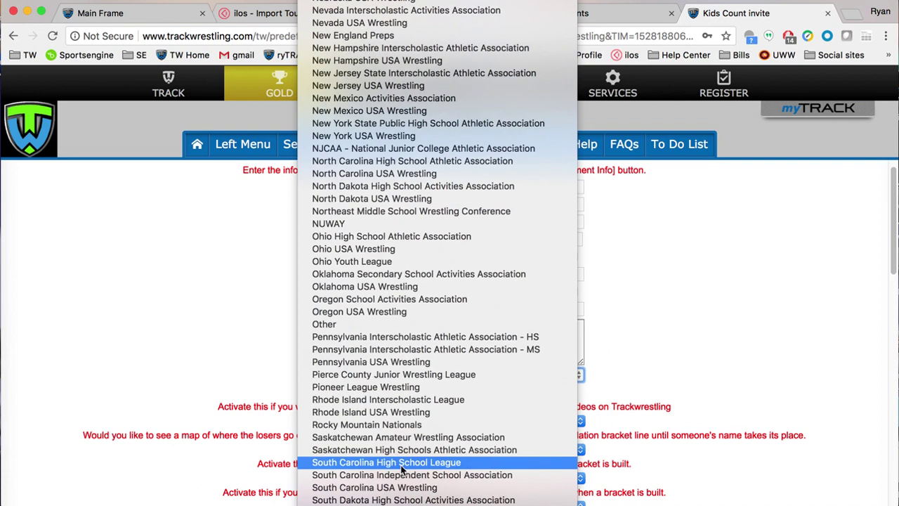
left_click(199, 378)
scroll(184, 365, "down", 1)
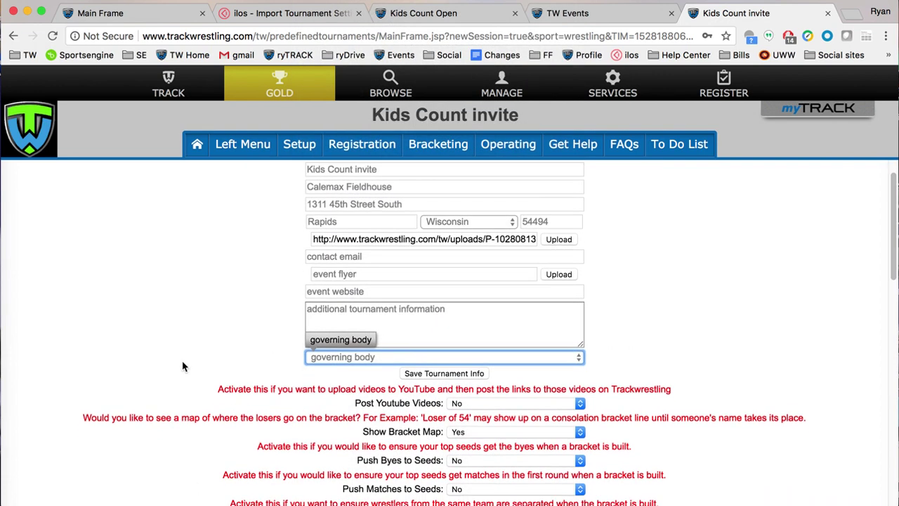
scroll(183, 366, "up", 2)
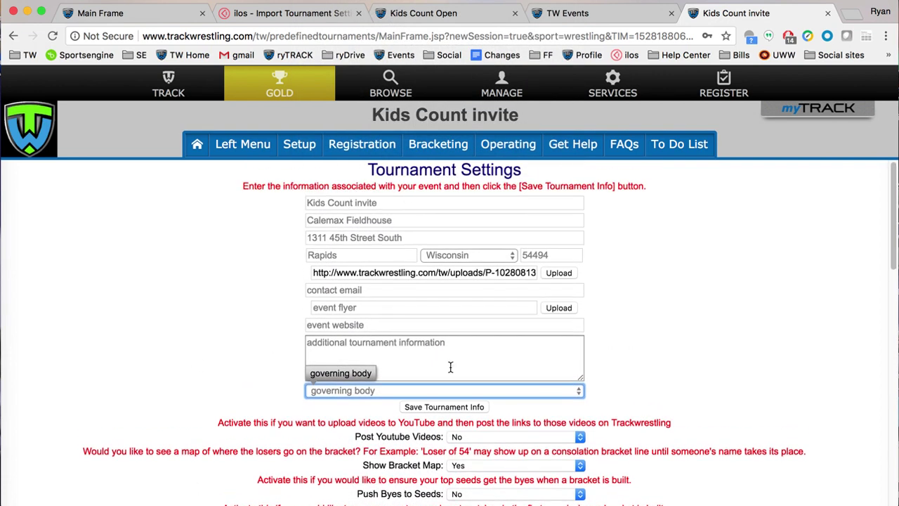
left_click_drag(299, 187, 608, 386)
left_click(608, 386)
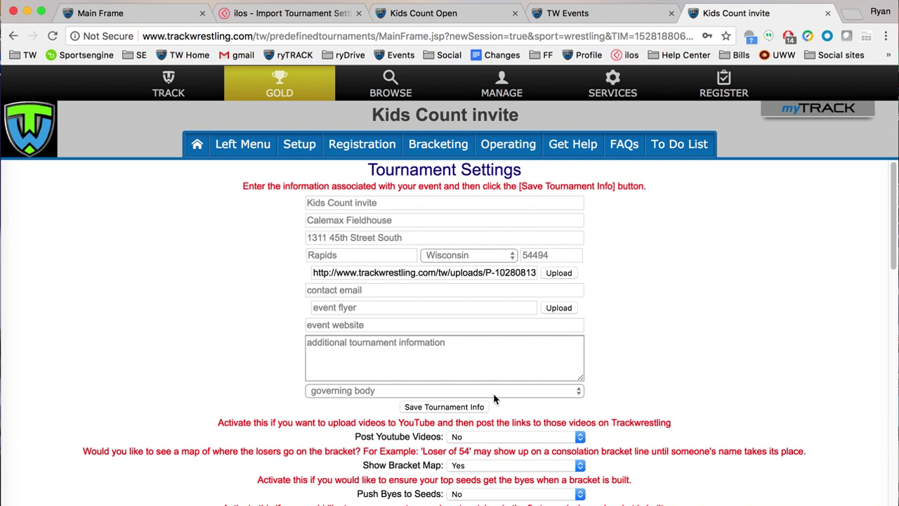
scroll(520, 406, "down", 10)
scroll(474, 379, "down", 8)
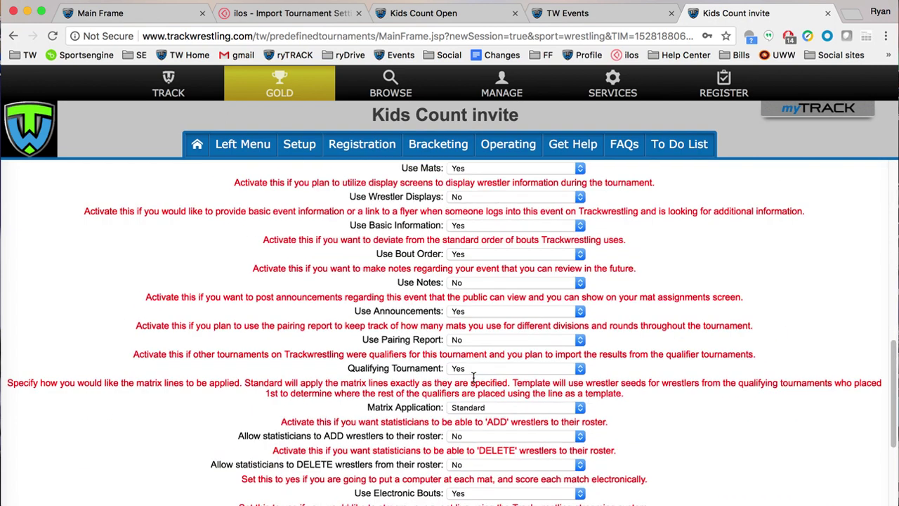
scroll(463, 400, "up", 18)
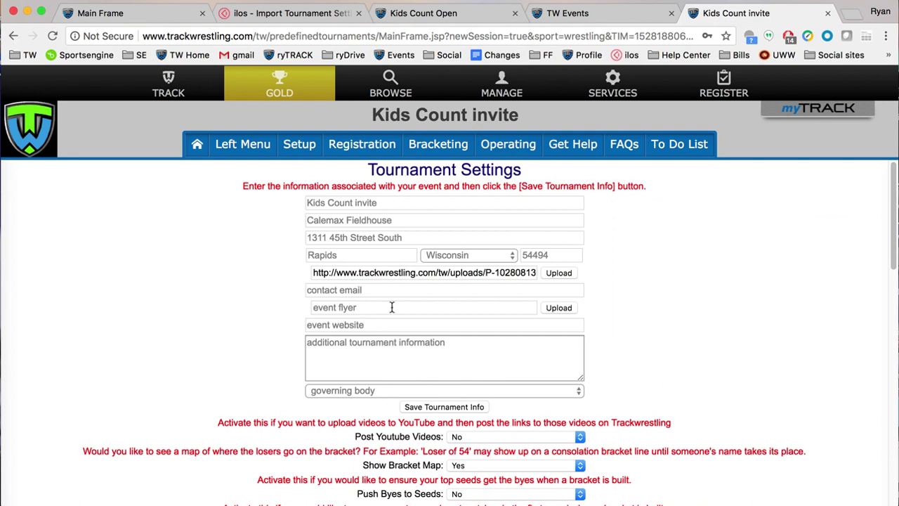
left_click(444, 407)
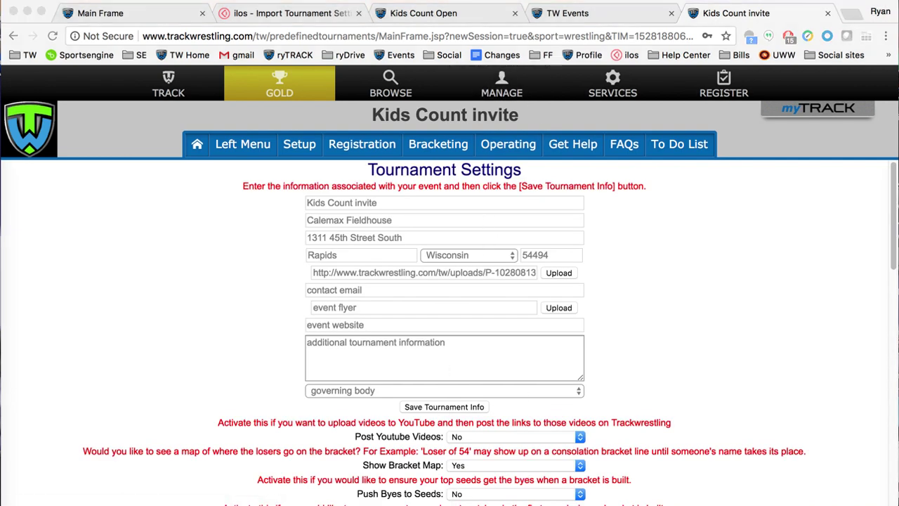
scroll(540, 442, "down", 3)
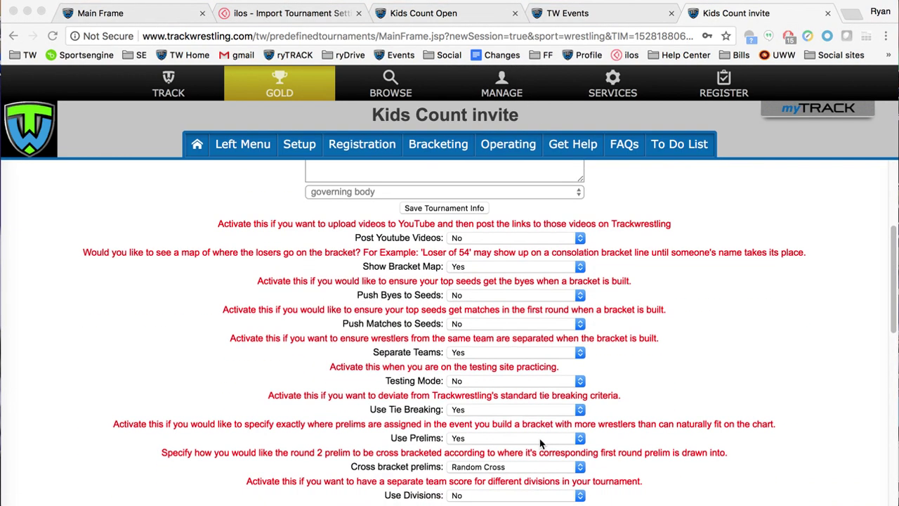
scroll(416, 394, "down", 6)
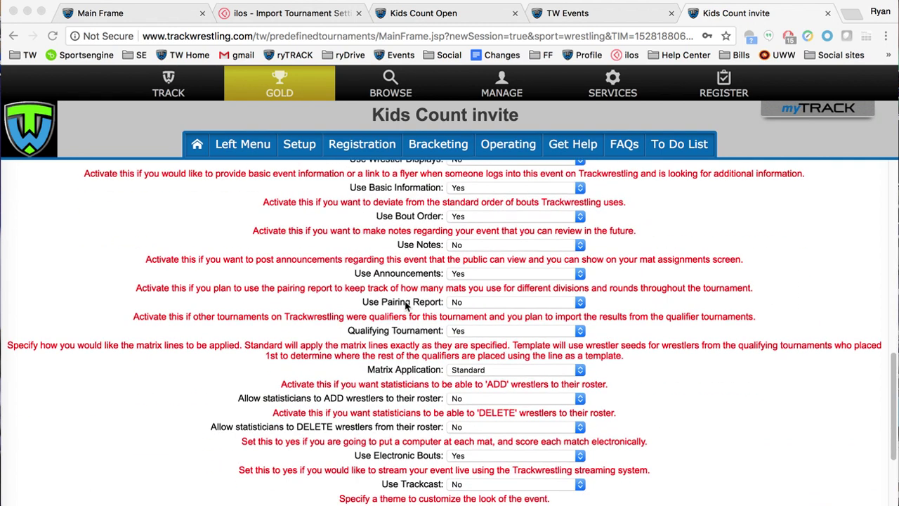
scroll(415, 404, "down", 2)
scroll(415, 403, "up", 8)
scroll(415, 404, "down", 1)
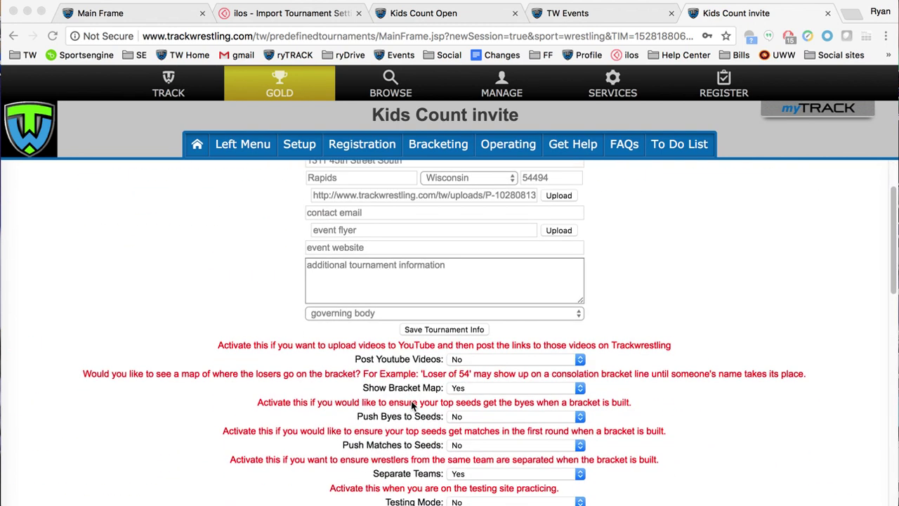
scroll(413, 406, "down", 1)
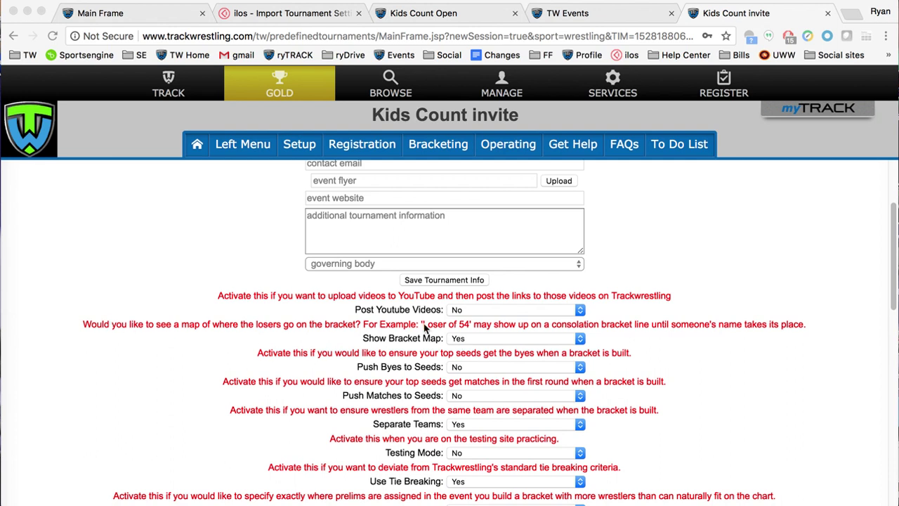
left_click(454, 324)
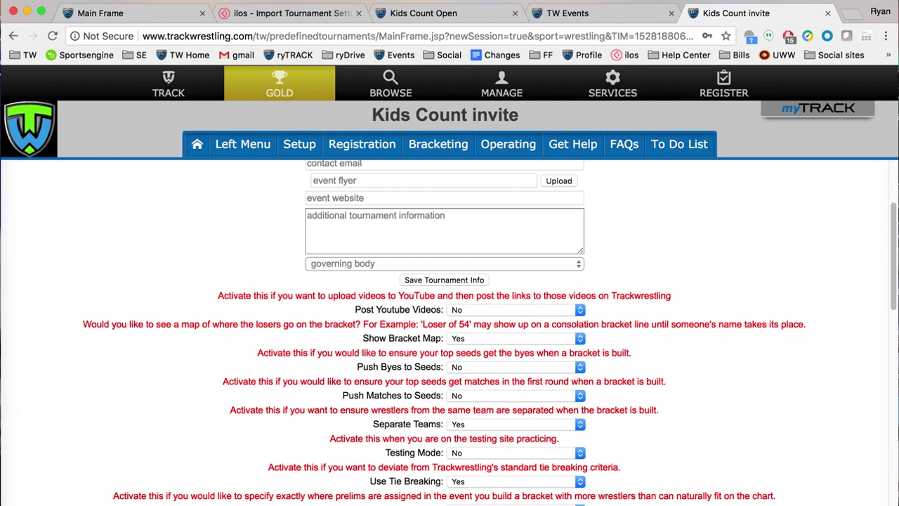
scroll(576, 331, "down", 3)
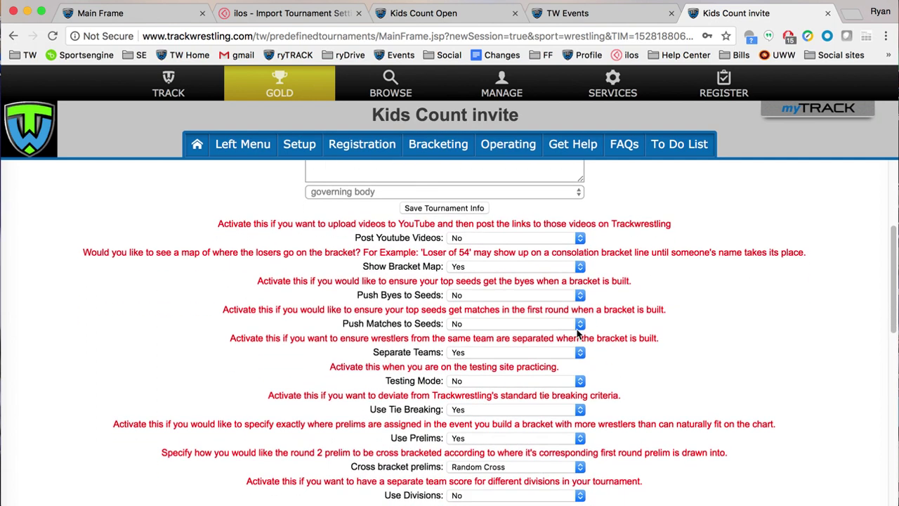
left_click_drag(356, 290, 437, 319)
left_click(448, 329)
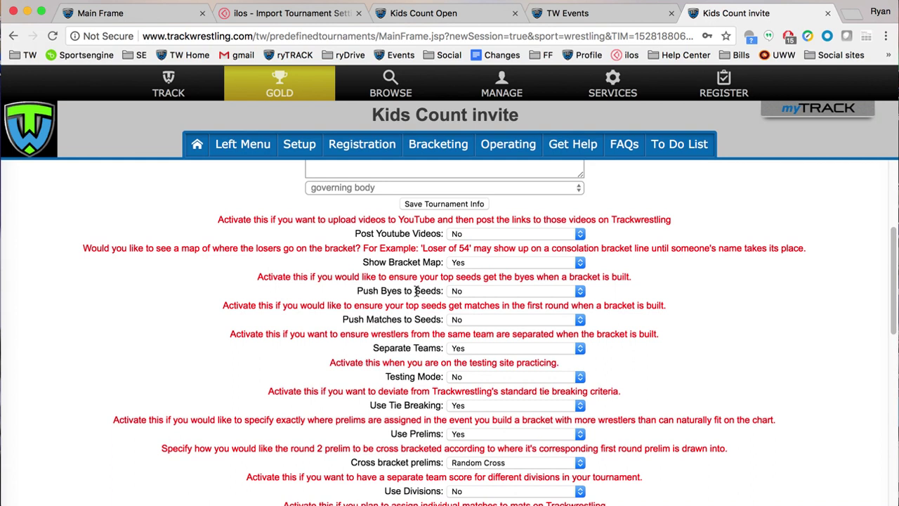
left_click_drag(415, 291, 443, 291)
Highlight the Separate Teams, Testing Mode and Use Tie Breaking labels, leaving bracket options unchanged
left_click(402, 319)
scroll(413, 330, "down", 2)
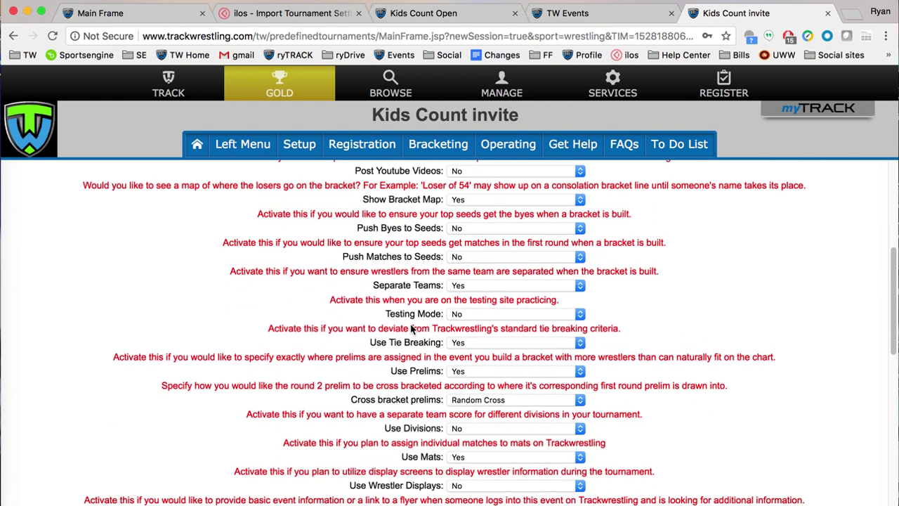
left_click_drag(377, 285, 430, 285)
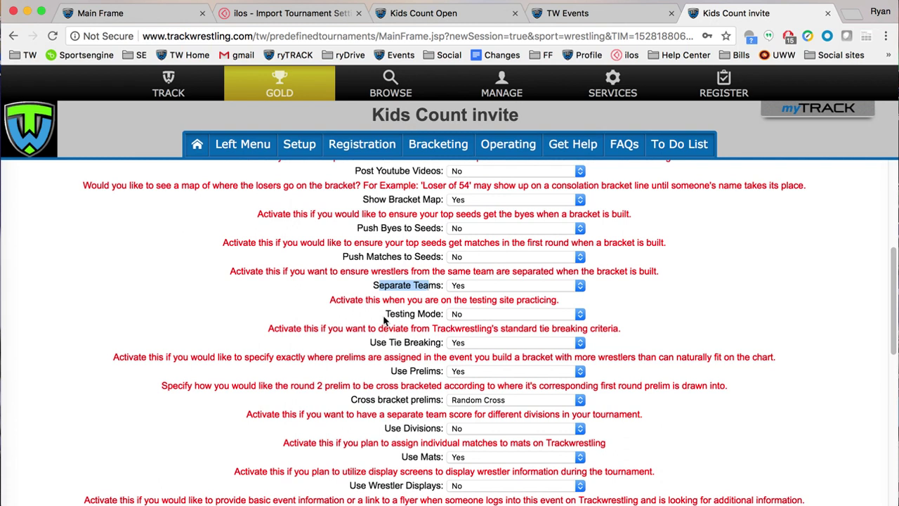
left_click_drag(385, 315, 443, 314)
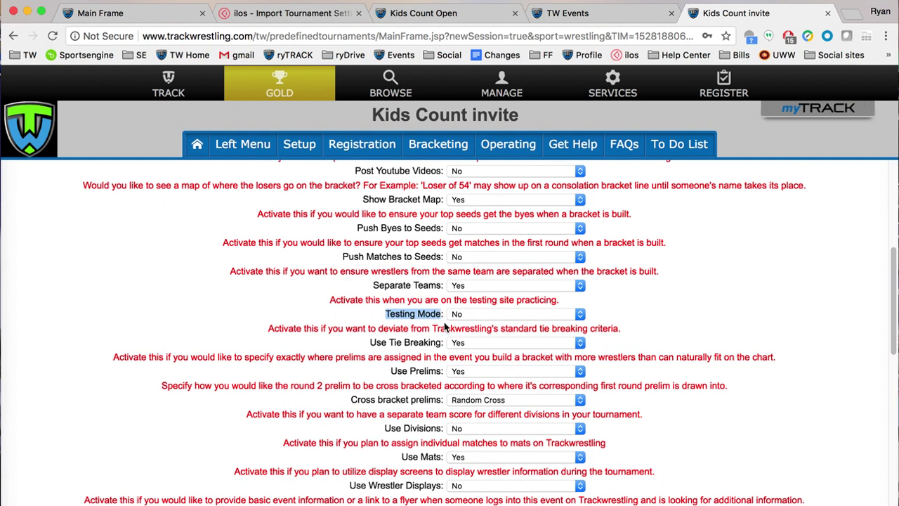
right_click(392, 343)
left_click(370, 349)
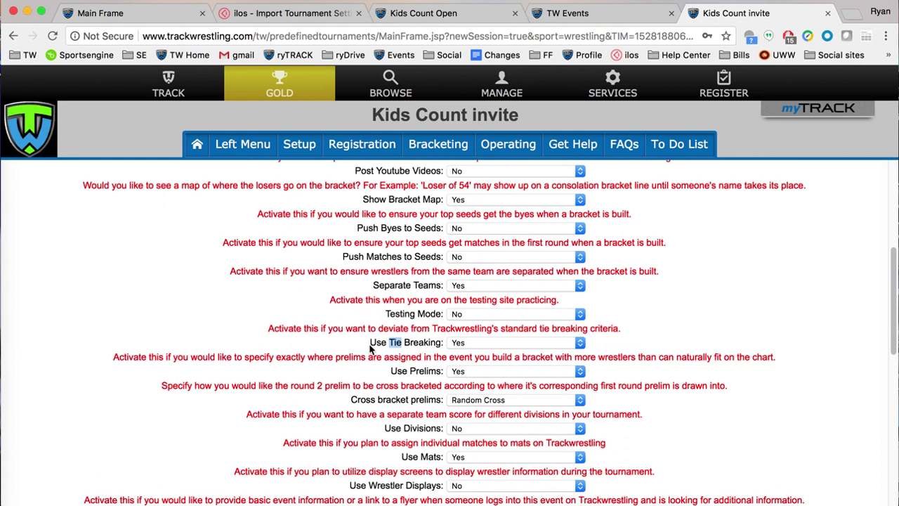
left_click(370, 347)
left_click(287, 148)
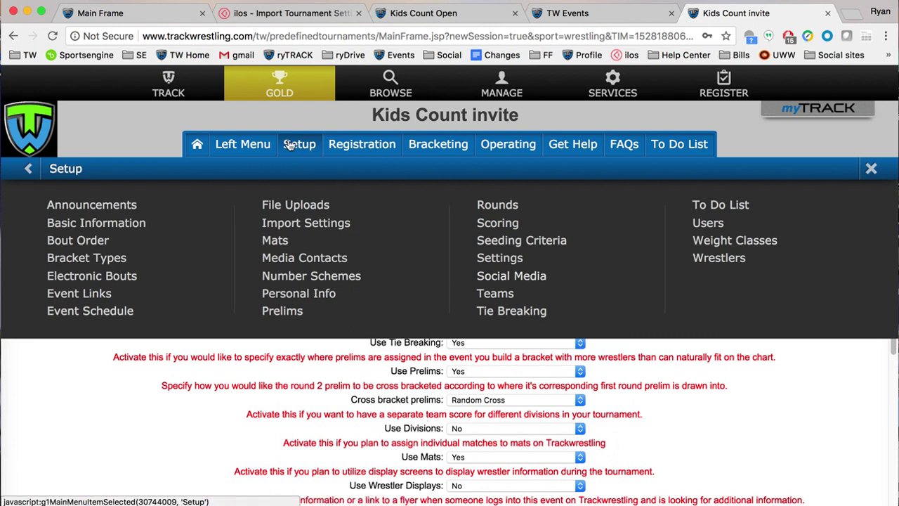
Set the Use Tie Breaking option to Yes
scroll(328, 384, "down", 1)
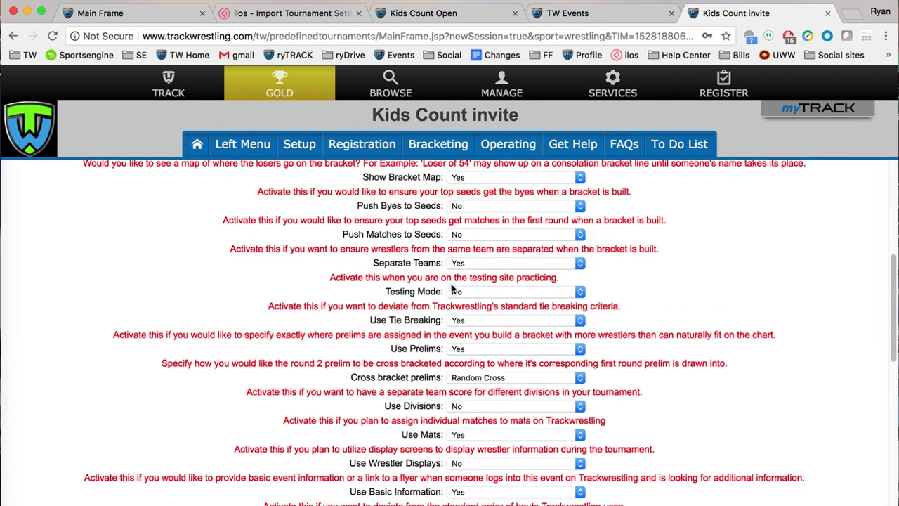
left_click(464, 324)
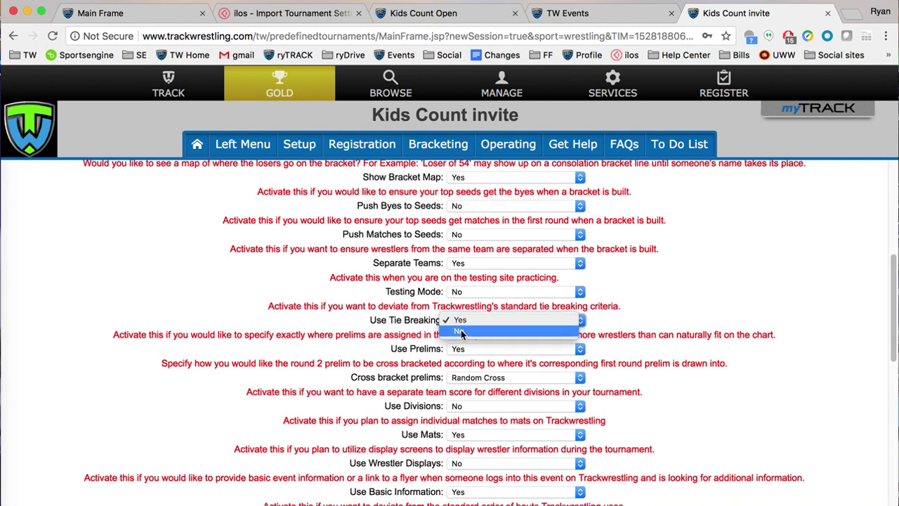
left_click(461, 332)
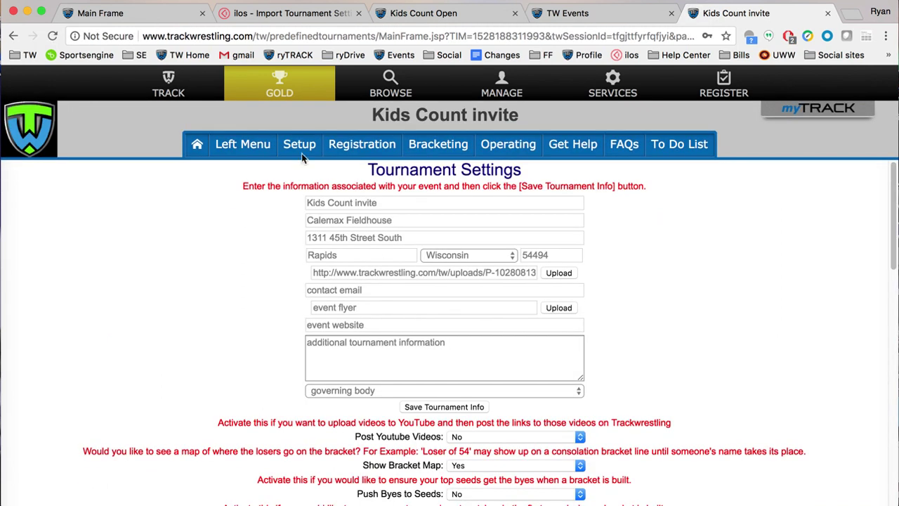
left_click(299, 147)
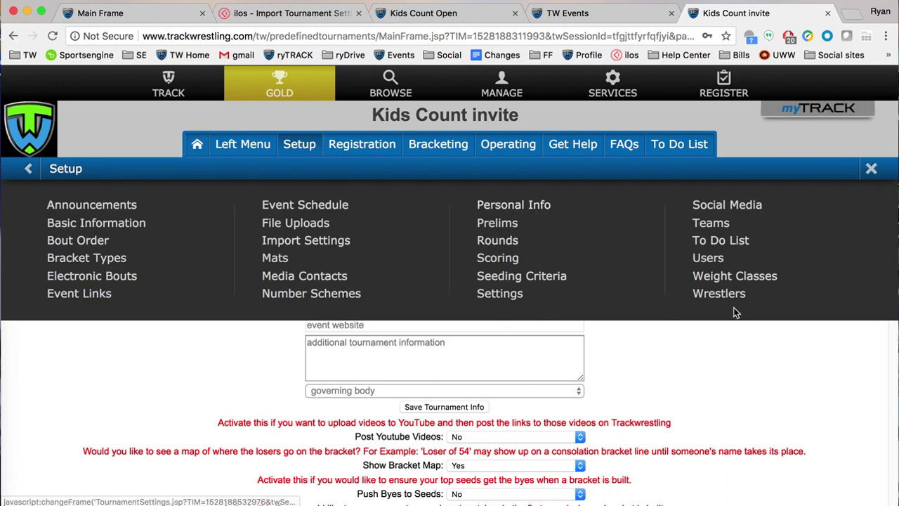
scroll(269, 383, "down", 4)
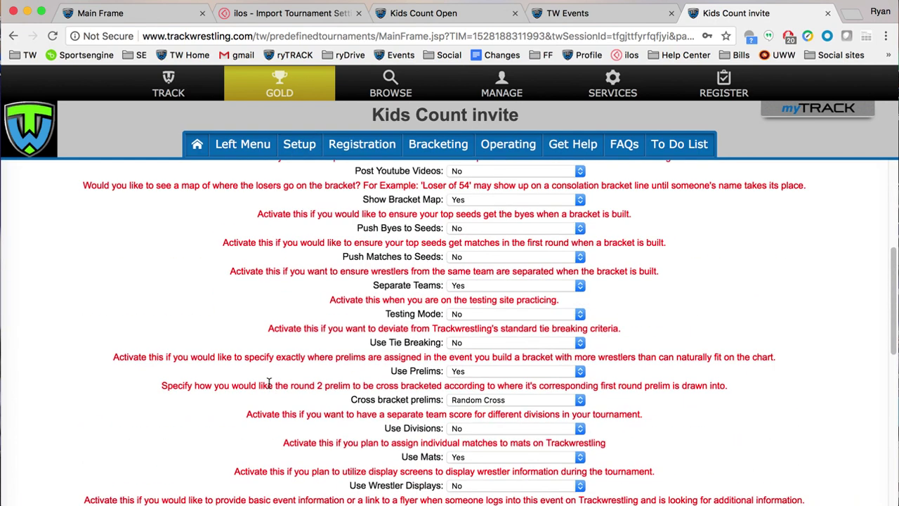
left_click(479, 343)
left_click(471, 330)
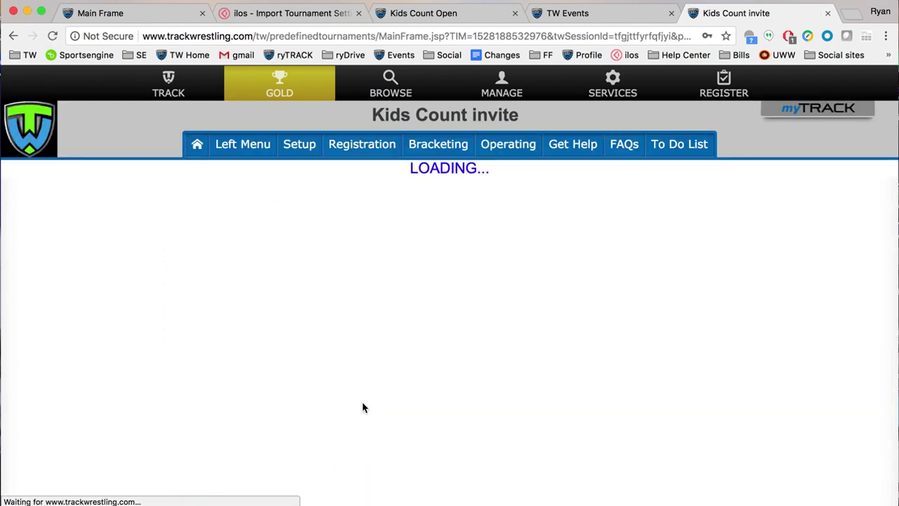
Review the round-robin tie-breaker criteria page, then return to Tournament Settings
left_click(303, 146)
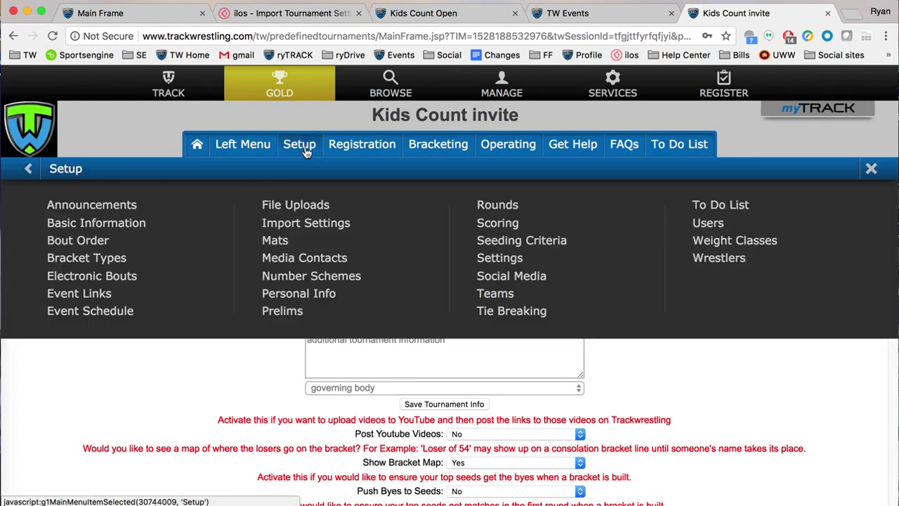
left_click(531, 314)
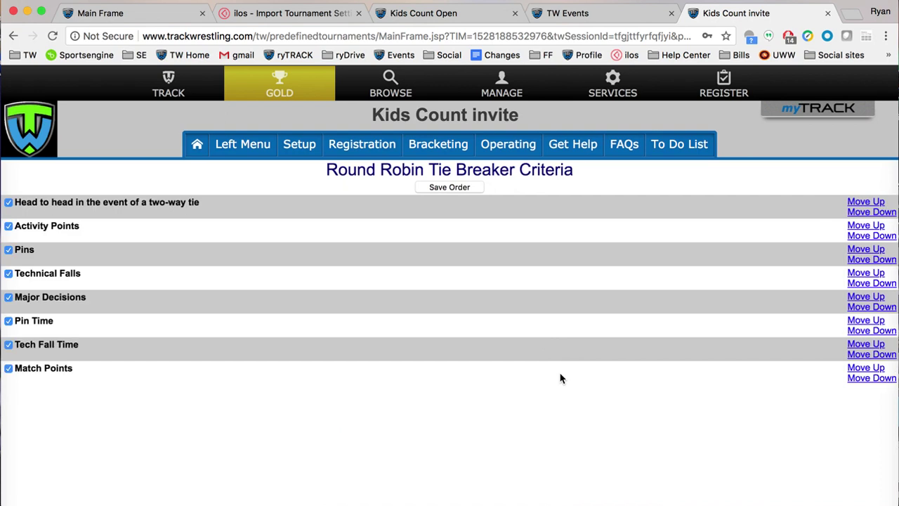
left_click(295, 145)
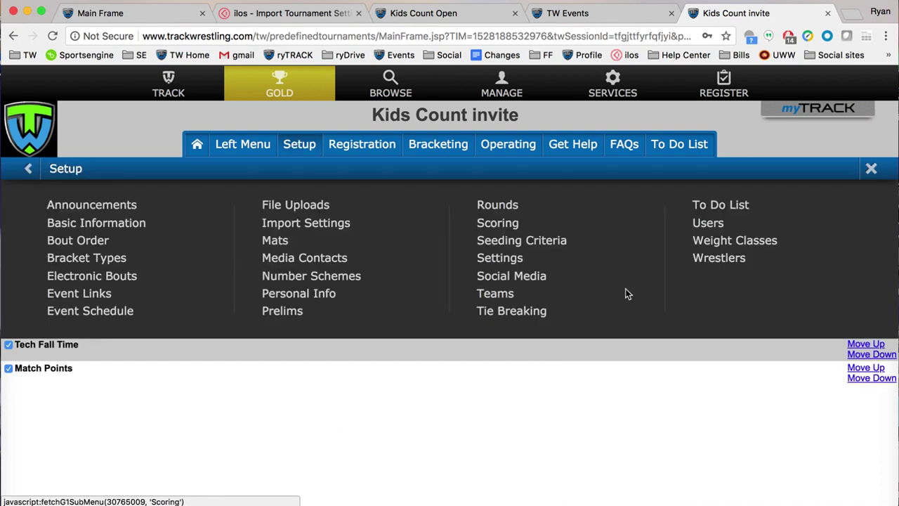
left_click(500, 262)
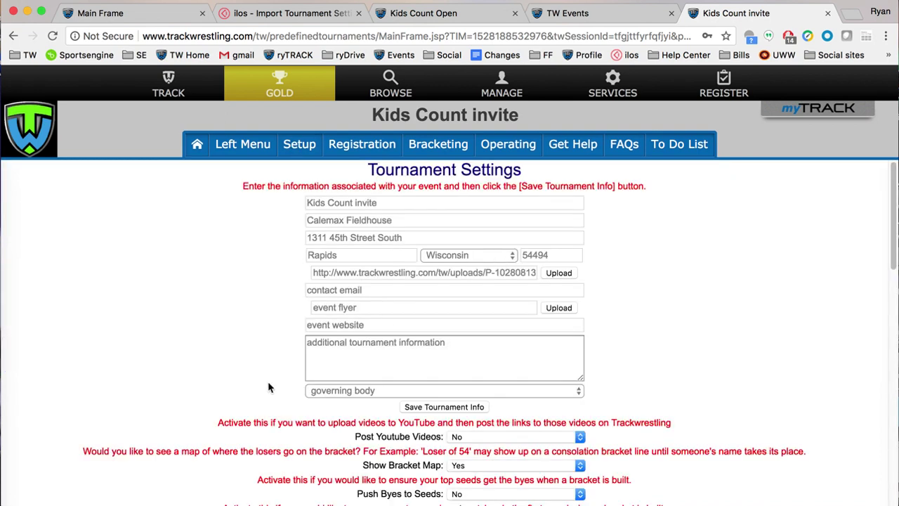
scroll(268, 387, "down", 8)
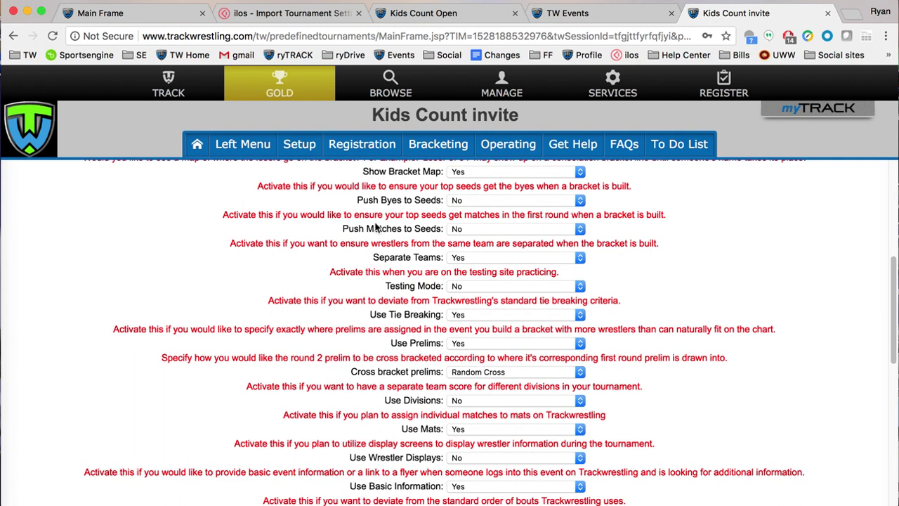
left_click(309, 147)
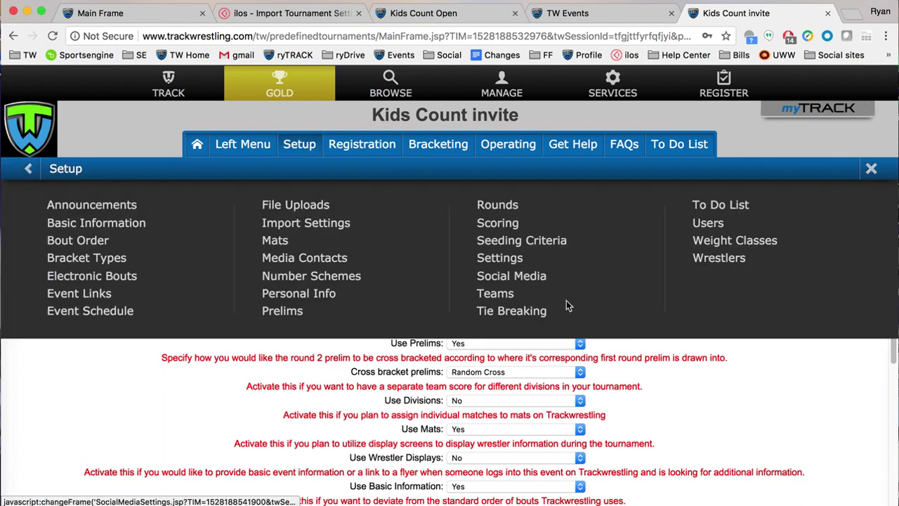
left_click(298, 146)
left_click(252, 146)
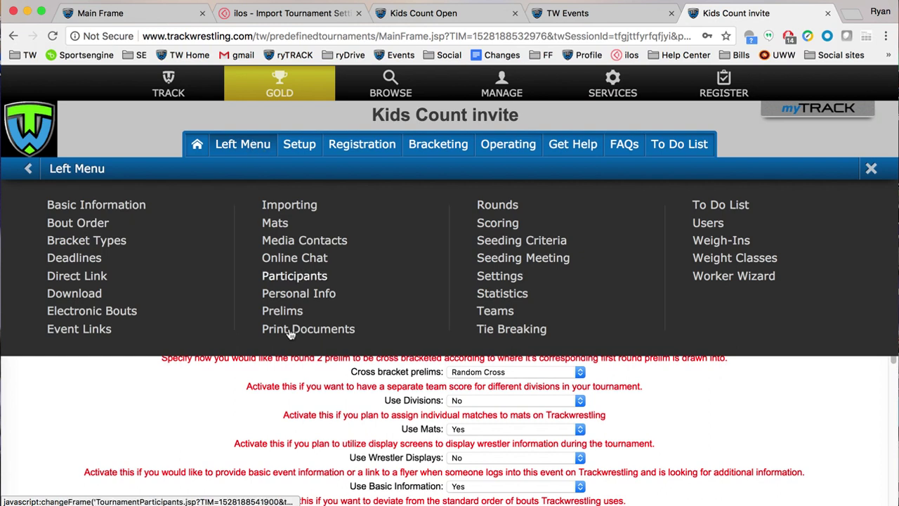
left_click(254, 145)
scroll(314, 339, "down", 1)
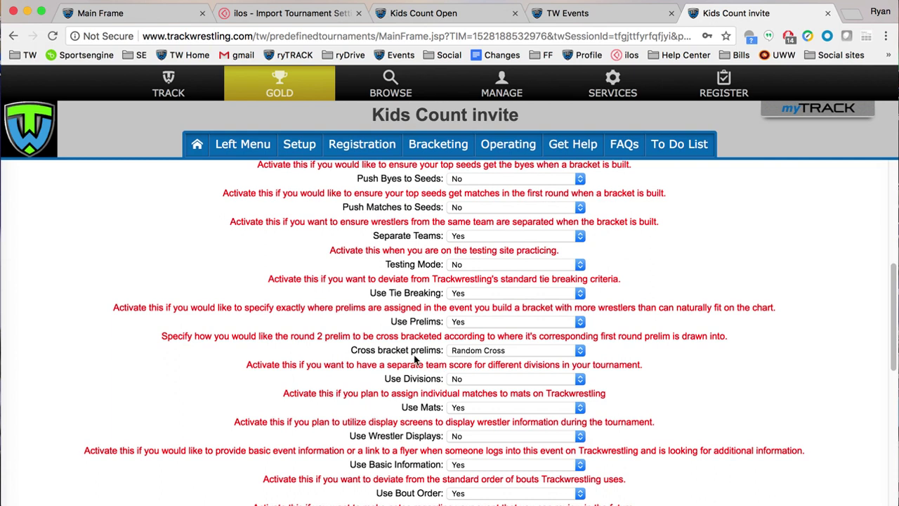
scroll(379, 344, "down", 1)
scroll(380, 346, "down", 1)
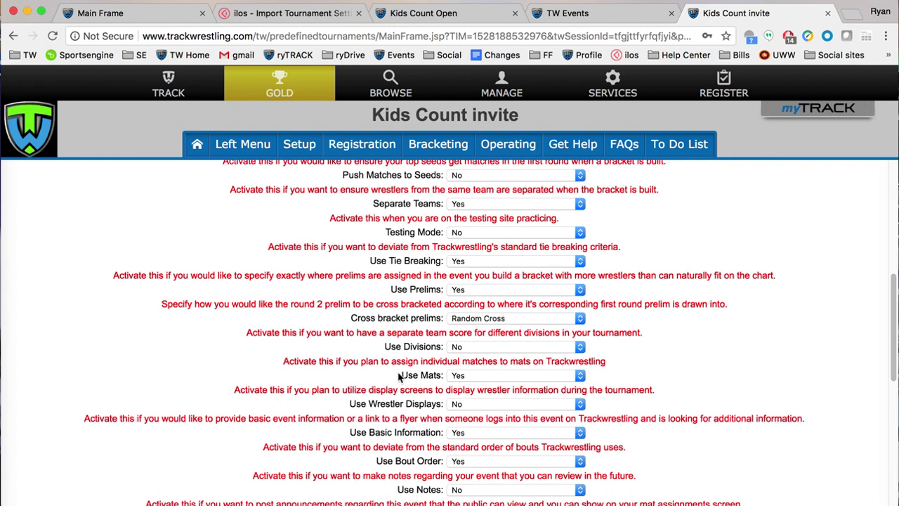
left_click_drag(401, 376, 443, 377)
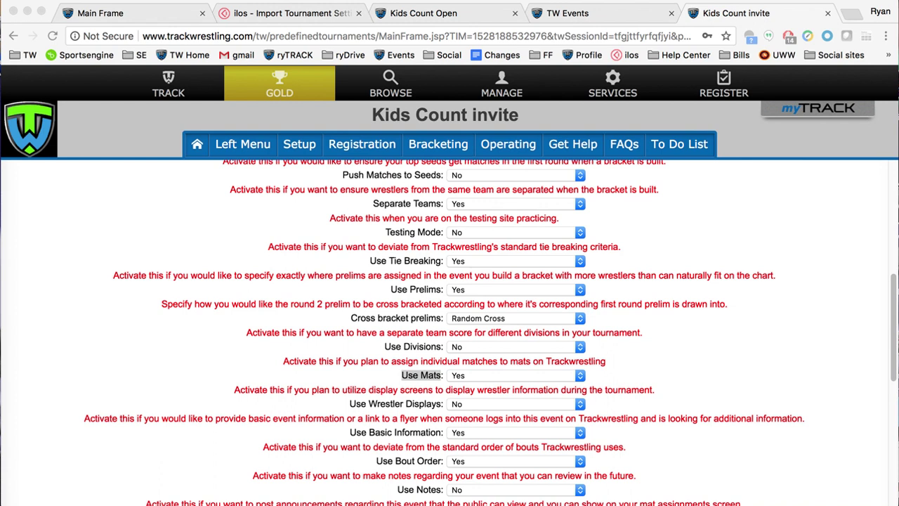
scroll(395, 465, "down", 1)
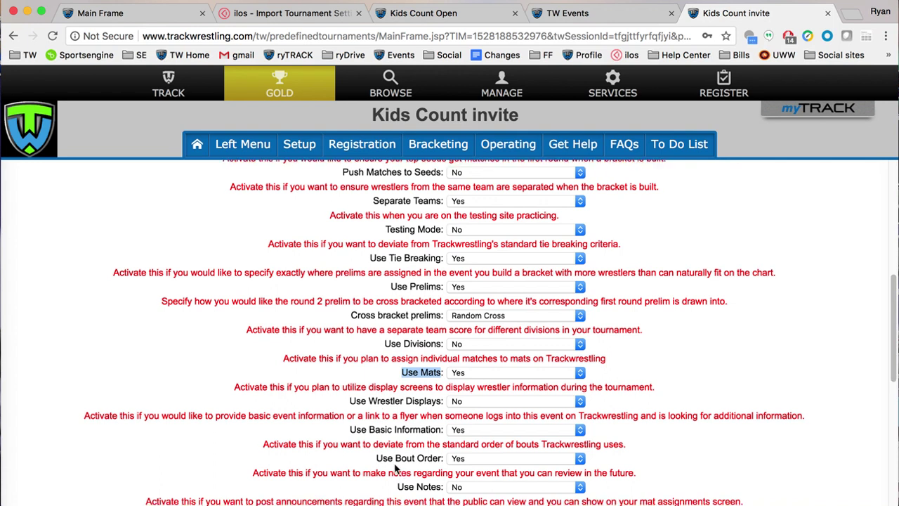
scroll(395, 465, "down", 3)
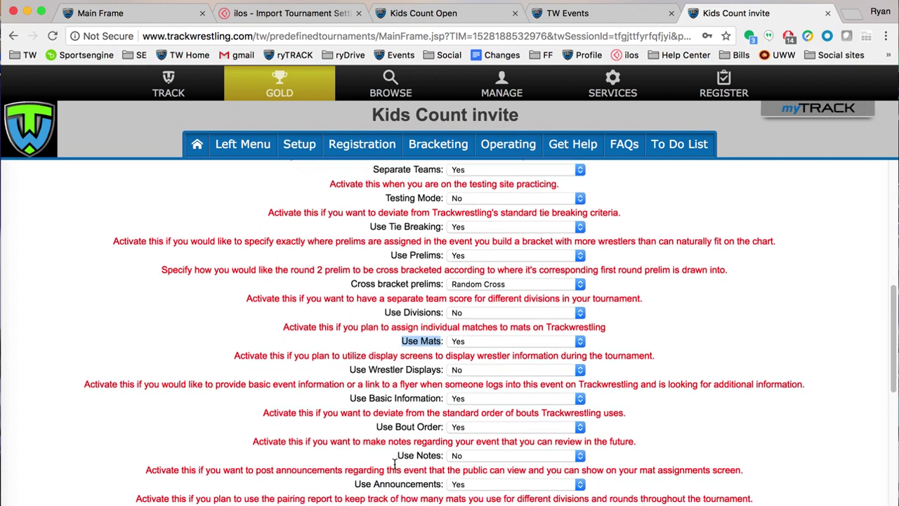
scroll(395, 469, "down", 5)
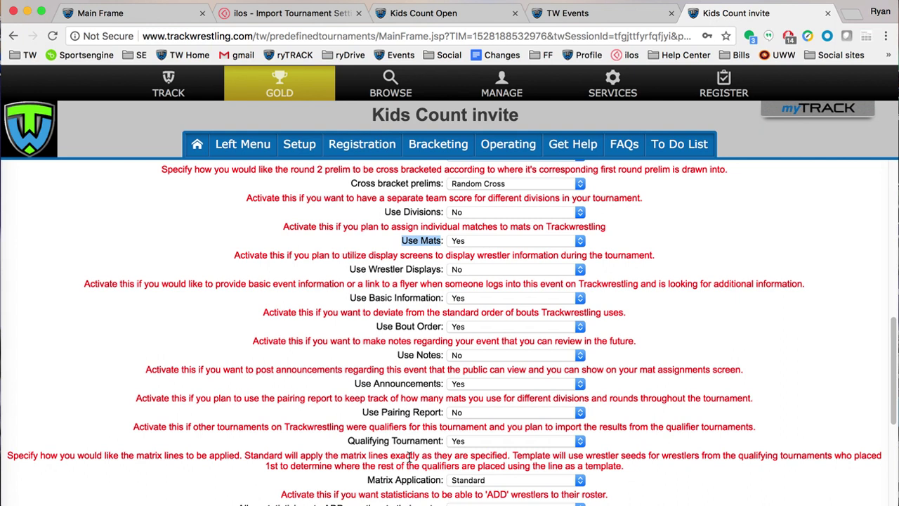
scroll(409, 456, "down", 3)
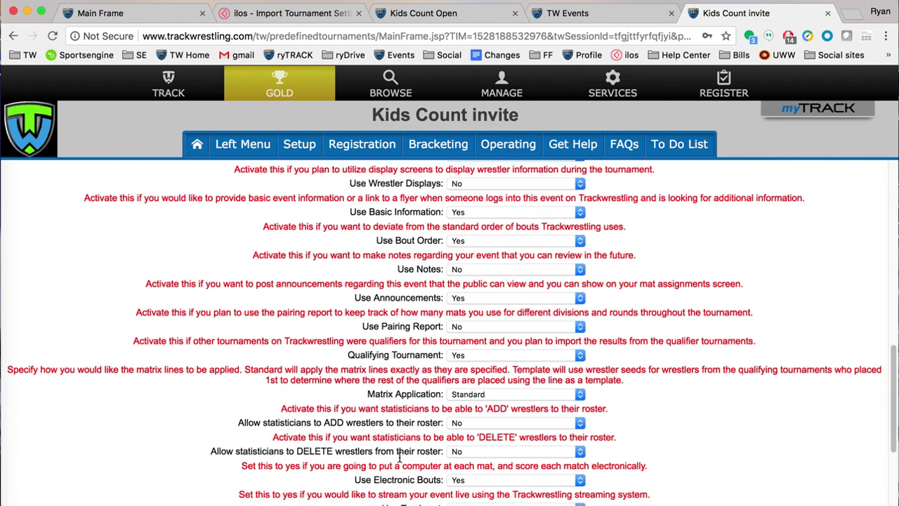
left_click_drag(237, 397, 443, 427)
left_click(444, 440)
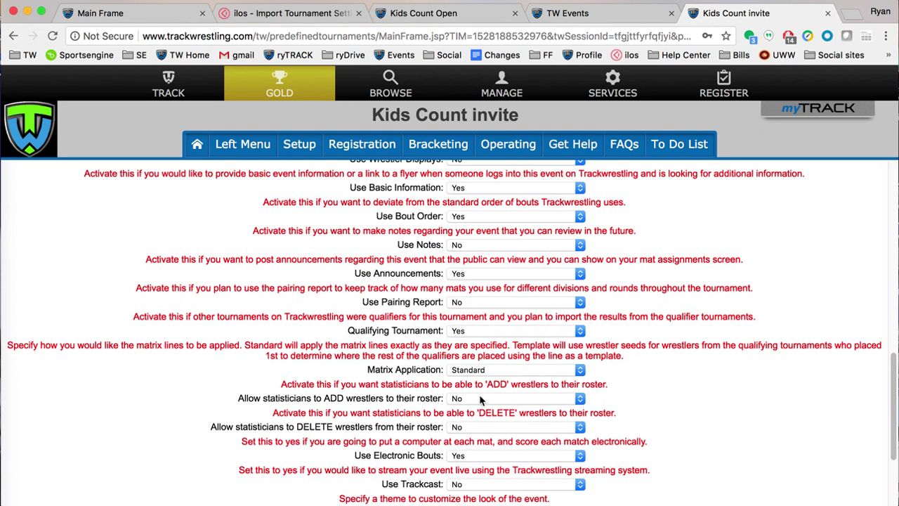
left_click_drag(323, 398, 353, 398)
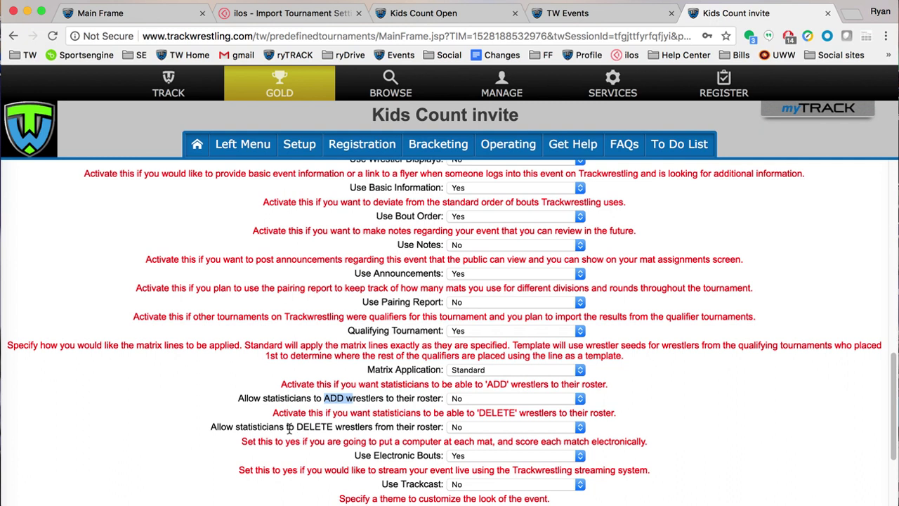
left_click_drag(303, 426, 346, 425)
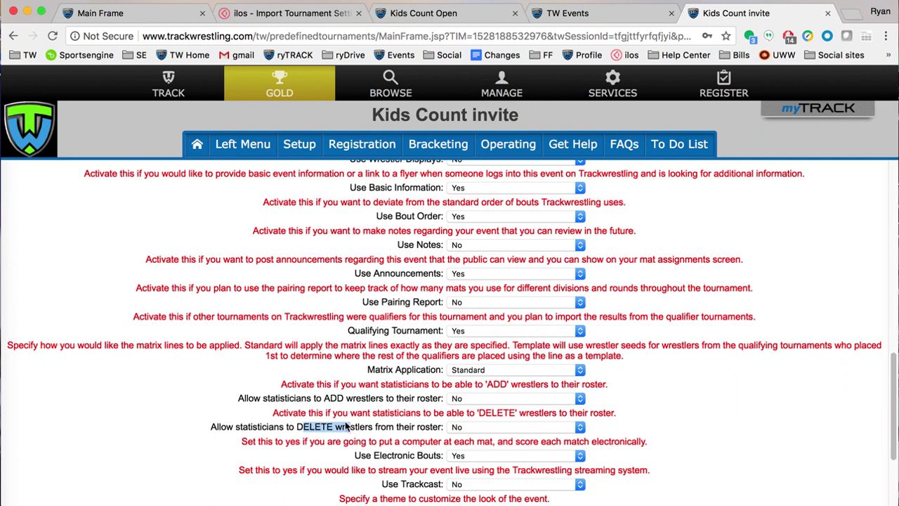
scroll(377, 407, "down", 2)
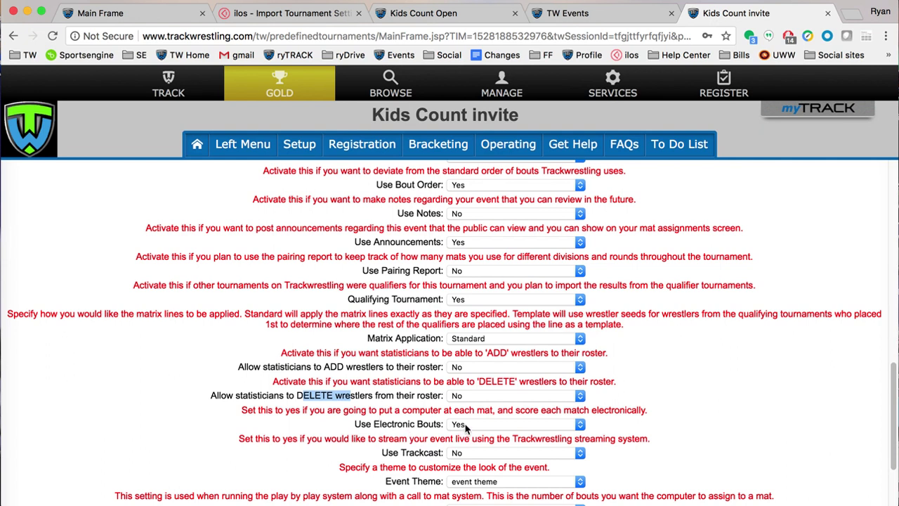
scroll(412, 434, "down", 1)
scroll(411, 434, "down", 1)
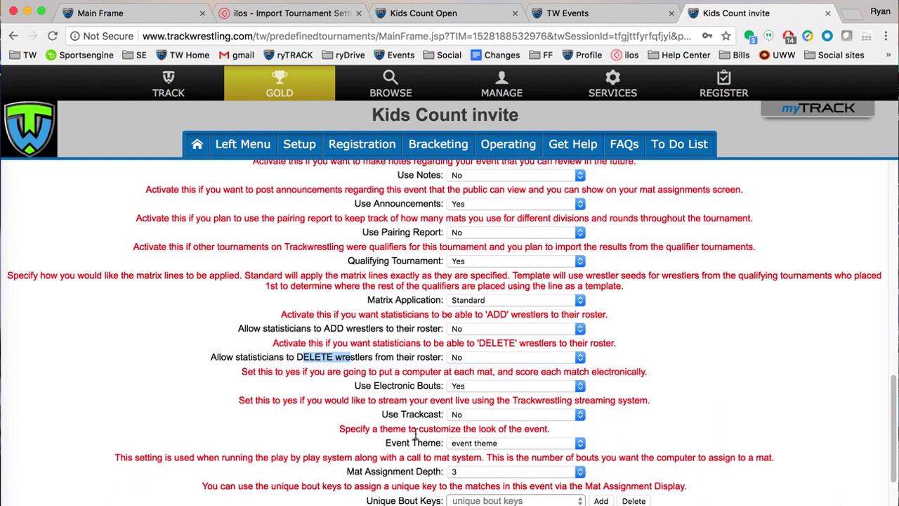
scroll(415, 436, "down", 1)
left_click_drag(347, 432, 442, 436)
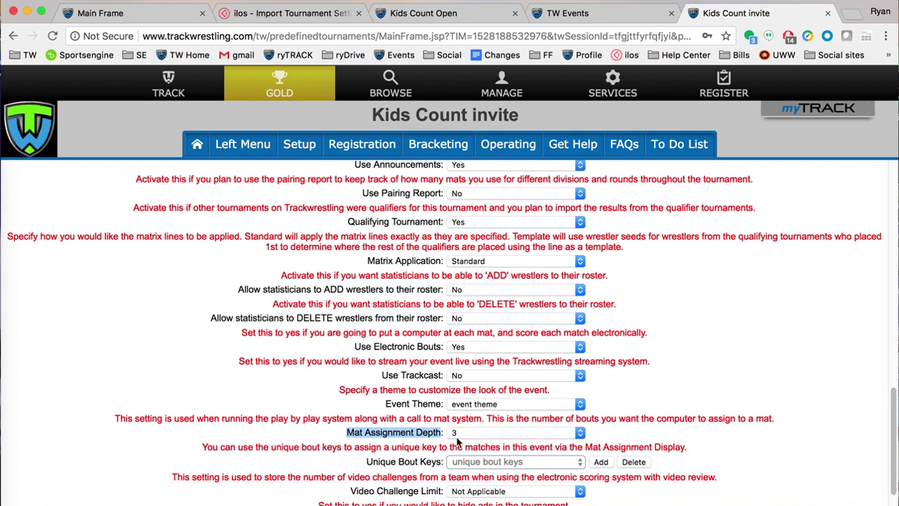
scroll(442, 436, "down", 1)
left_click_drag(384, 347, 436, 342)
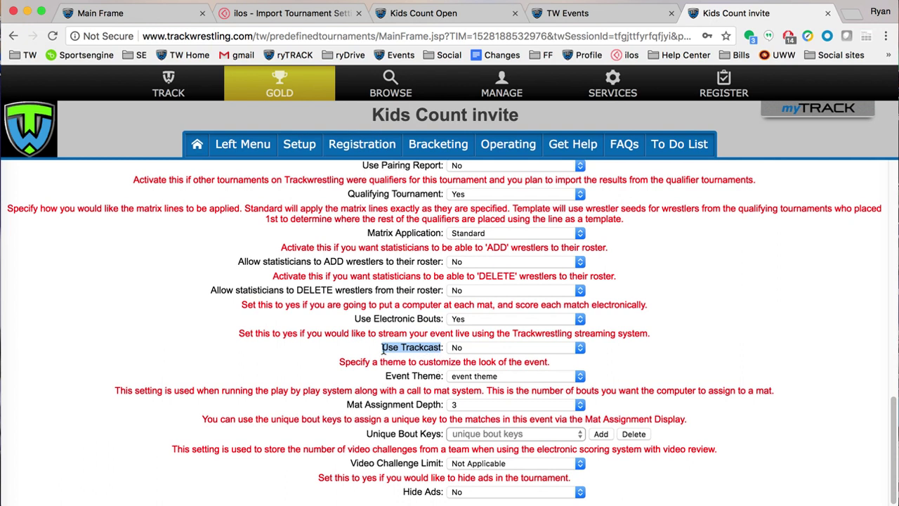
left_click(432, 347)
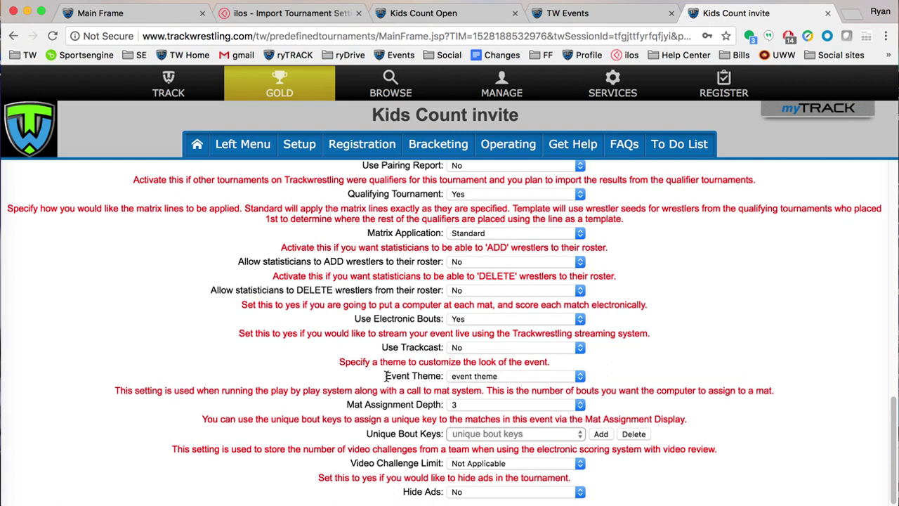
scroll(386, 377, "up", 2)
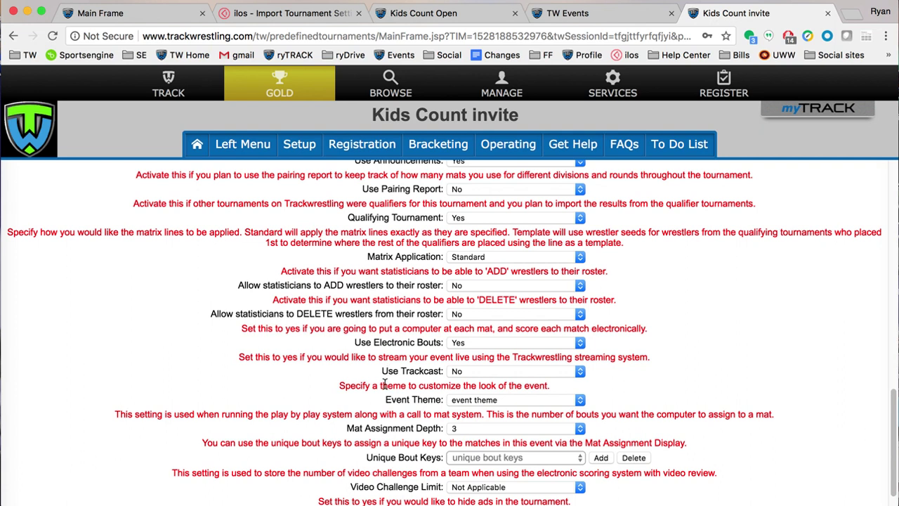
scroll(385, 372, "up", 10)
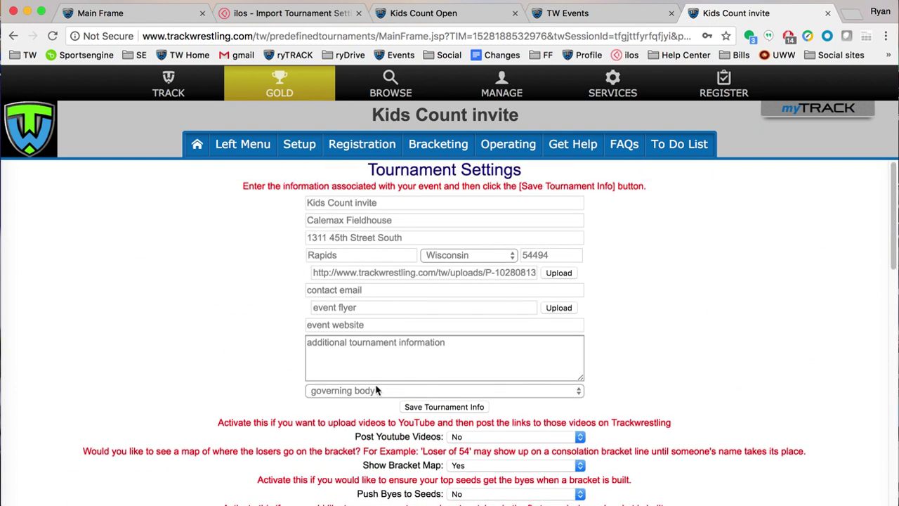
scroll(365, 408, "down", 12)
scroll(365, 408, "down", 5)
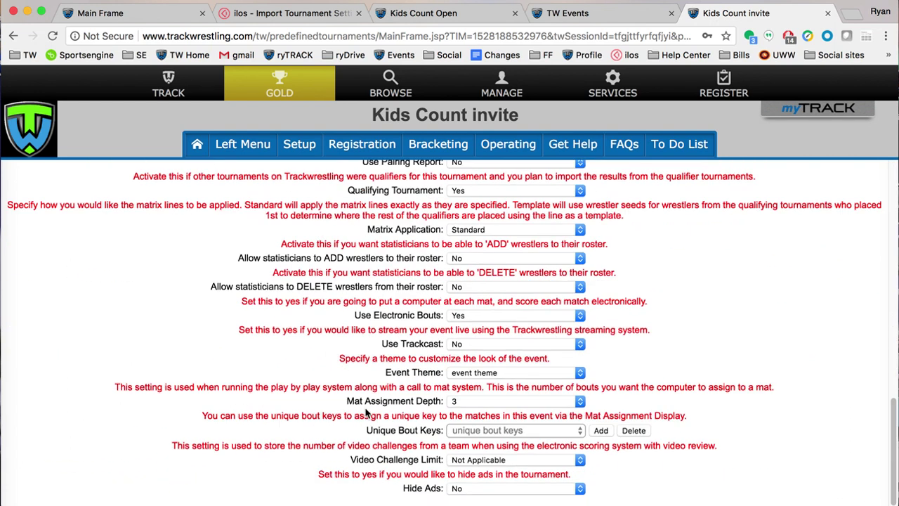
scroll(369, 411, "up", 15)
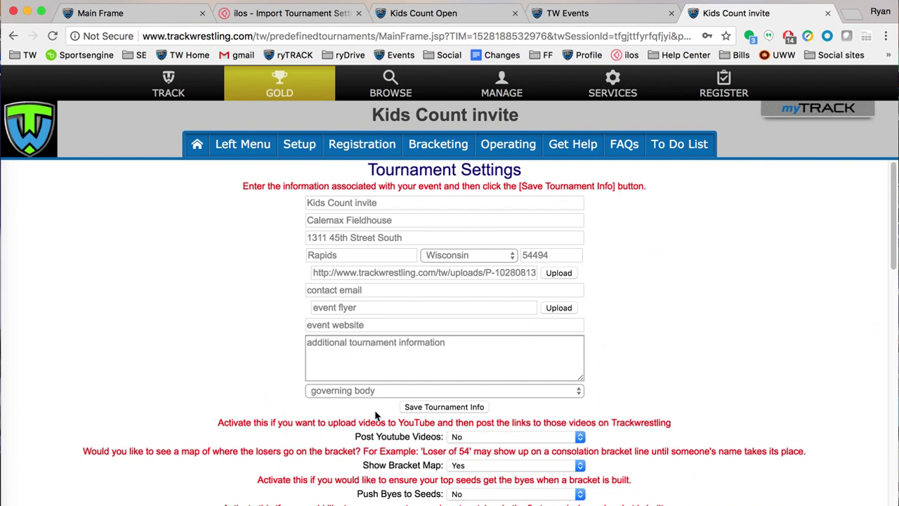
left_click_drag(432, 422, 438, 422)
scroll(408, 436, "down", 2)
scroll(405, 432, "down", 3)
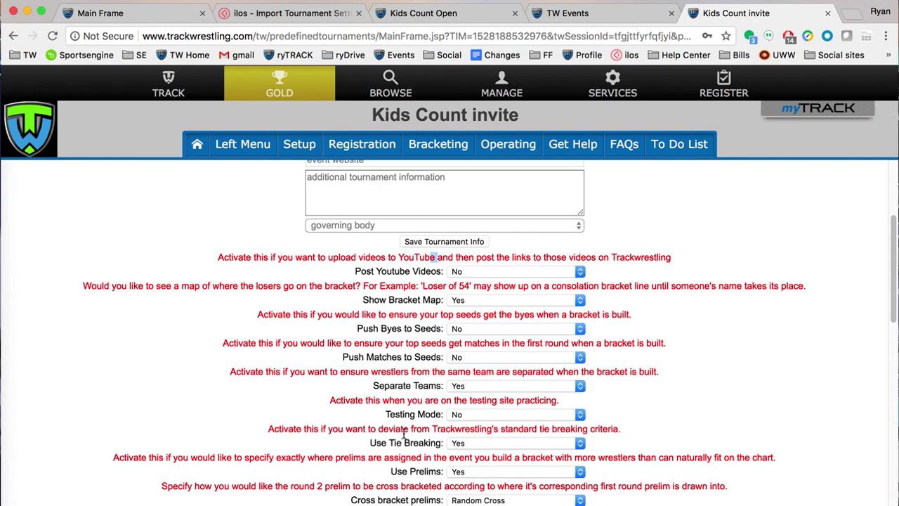
scroll(360, 398, "down", 6)
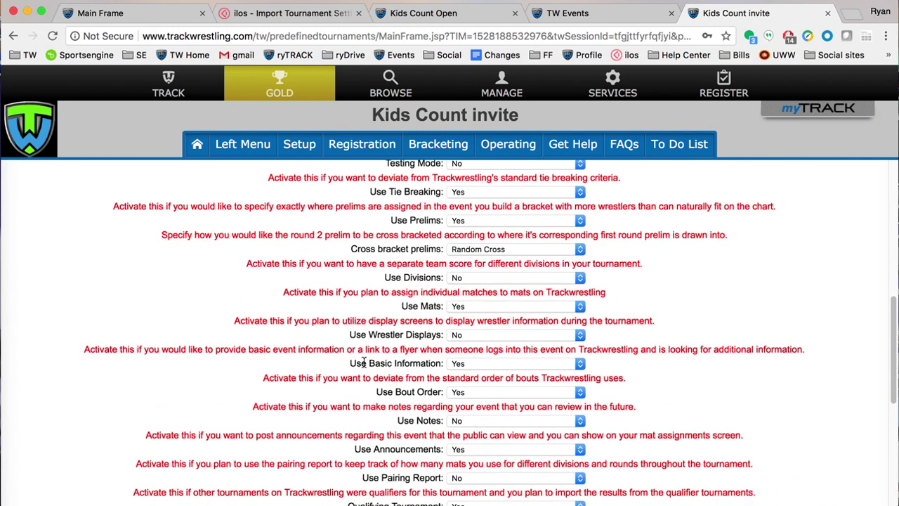